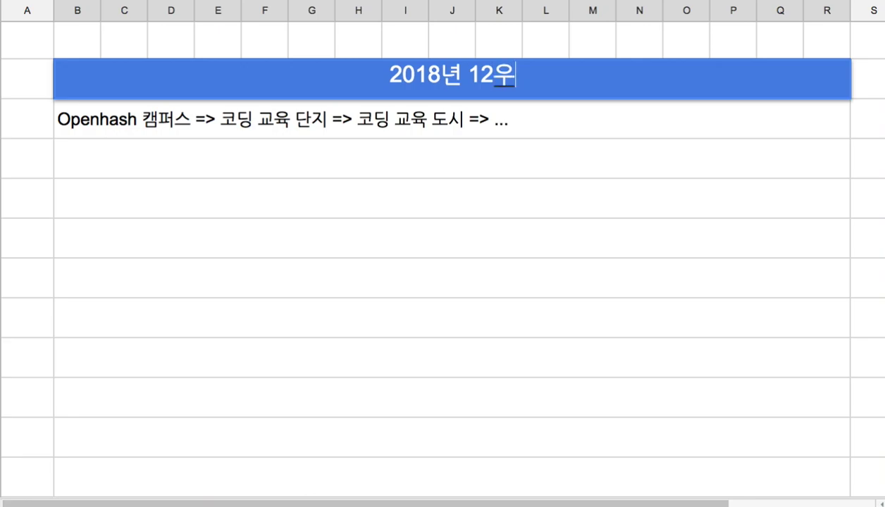
# Step: Complete the blue header title as "2018년 12월 1일 프로젝트 진행 상황"
pyautogui.write('프로젝트 지')
pyautogui.write('ㄴ행 ㅈ')
pyautogui.press('BackSpace')
pyautogui.write('상황')
pyautogui.press('Return')
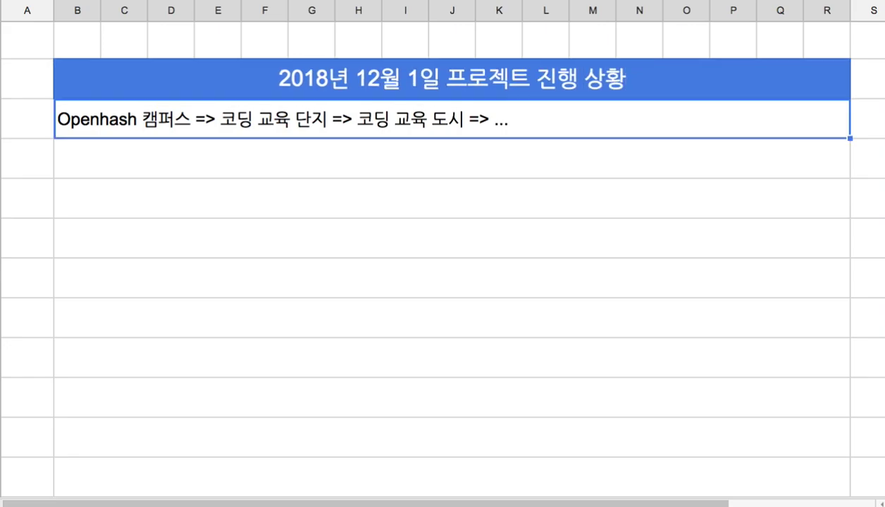
# Step: Move the "Openhash 캠퍼스" line from the row directly under the header down into the next row
pyautogui.click(354, 159)
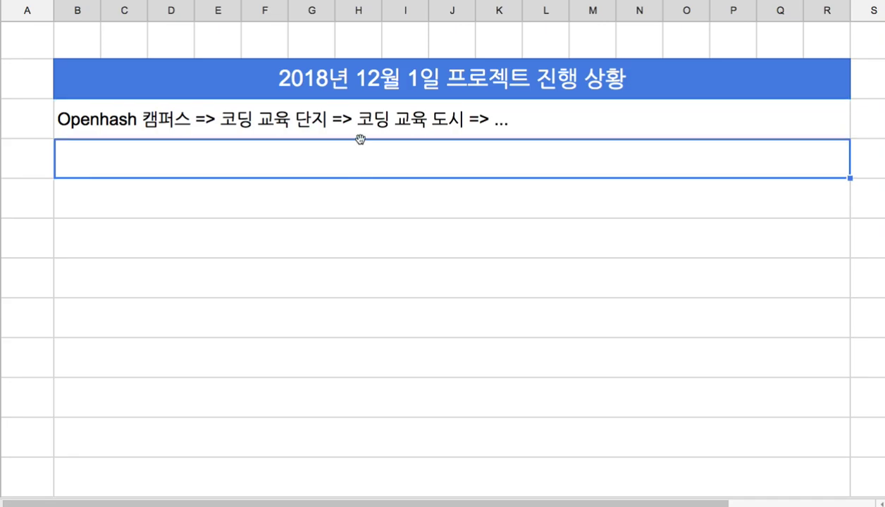
pyautogui.click(361, 134)
pyautogui.hotkey('ctrl', 'c')
pyautogui.click(352, 164)
pyautogui.hotkey('ctrl', 'v')
pyautogui.click(344, 131)
pyautogui.press('Delete')
# Step: Enter "1. 11월에 15개 새로운 강좌 준비, 녹화를 진행 중." in the empty row under the header
pyautogui.doubleClick(335, 134)
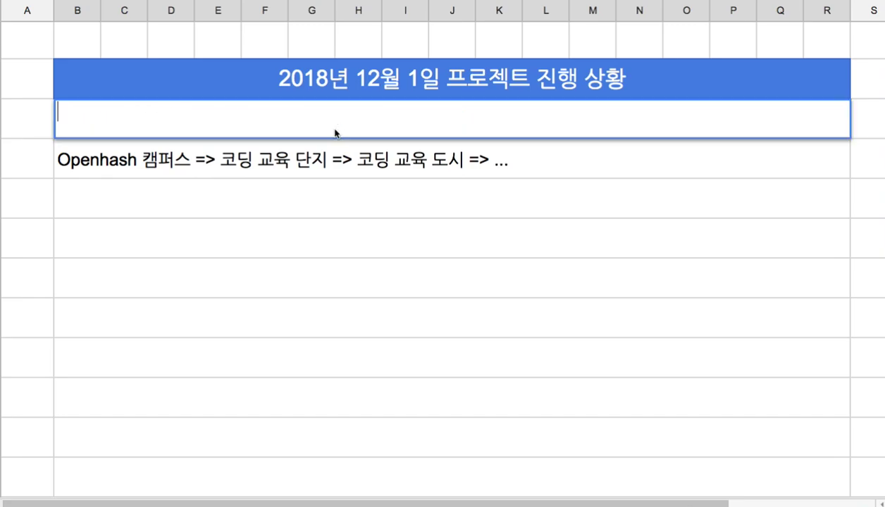
pyautogui.write('1. 11ㅇ')
pyautogui.write('ㅝㄹ')
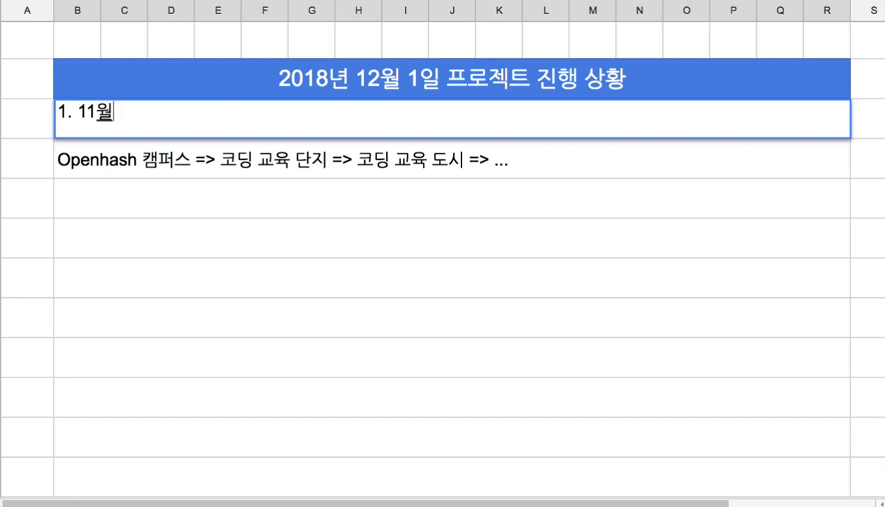
pyautogui.write('에 ')
pyautogui.write('1')
pyautogui.write('5개 ')
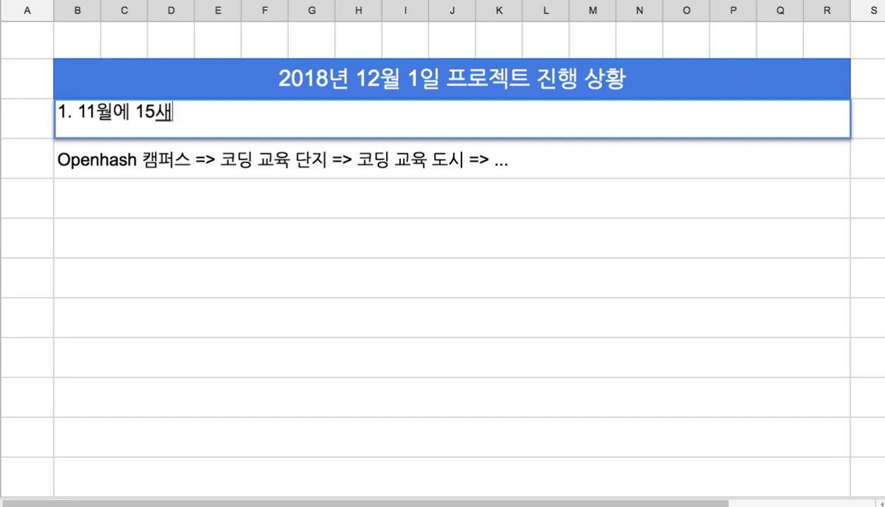
pyautogui.write('새로운 ')
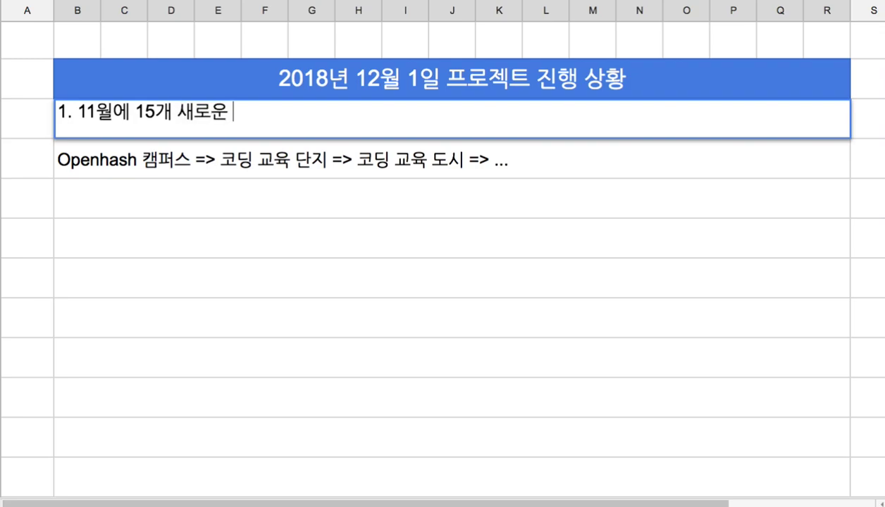
pyautogui.write('강좌 ㅈ준비')
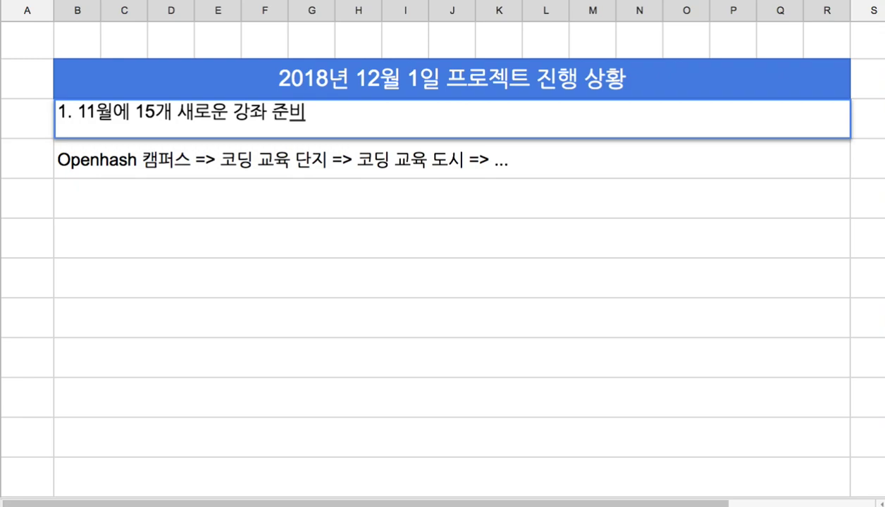
pyautogui.write(', 녹화')
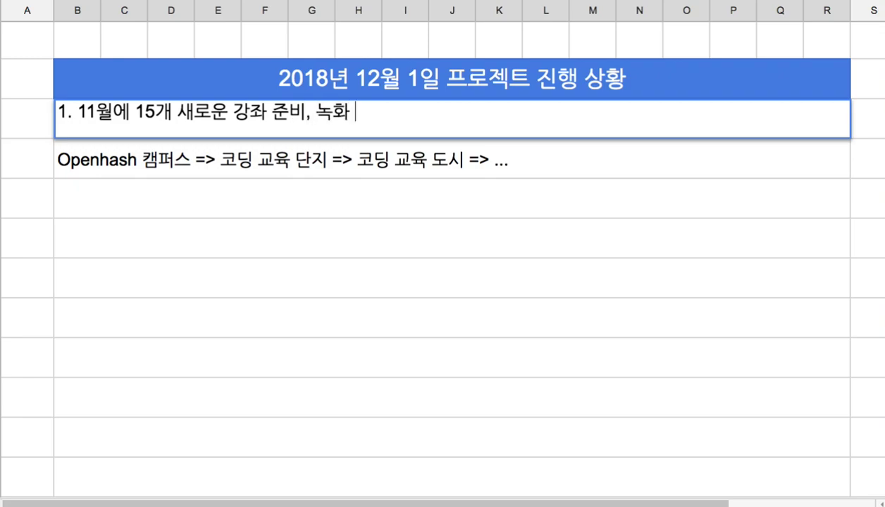
pyautogui.write('르를 진행 중.')
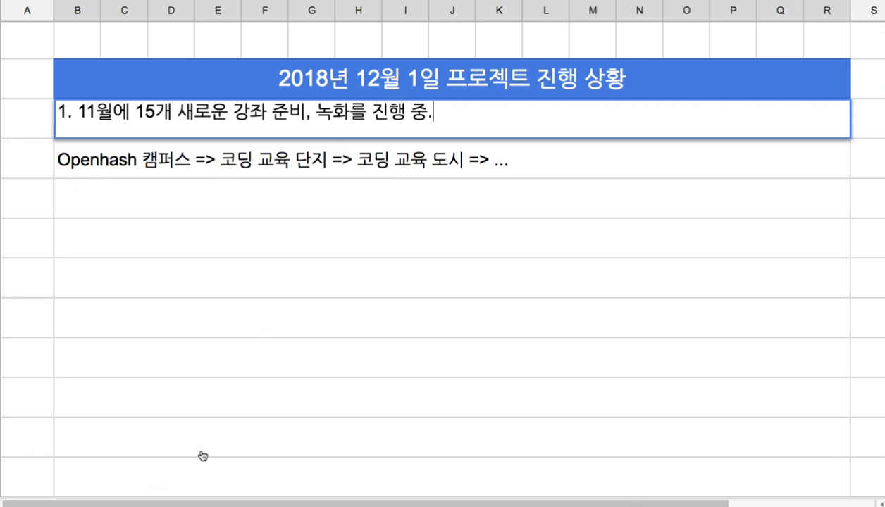
# Step: Switch to the curriculum chart sheet and examine the yellow coding courses before and within the 초급 4 level
pyautogui.hotkey('alt', 'Down')
pyautogui.hscroll(10, 326, 377)
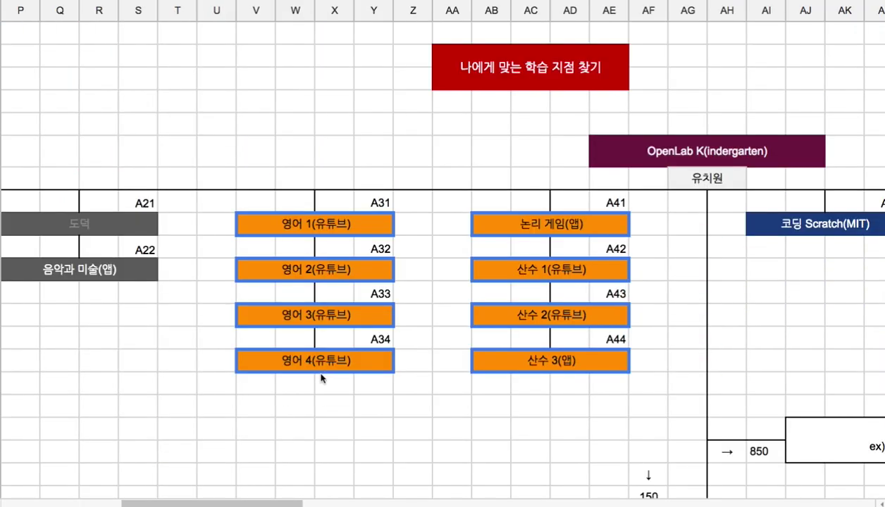
pyautogui.hscroll(4, 325, 374)
pyautogui.scroll(-5, 321, 379)
pyautogui.scroll(-6, 321, 380)
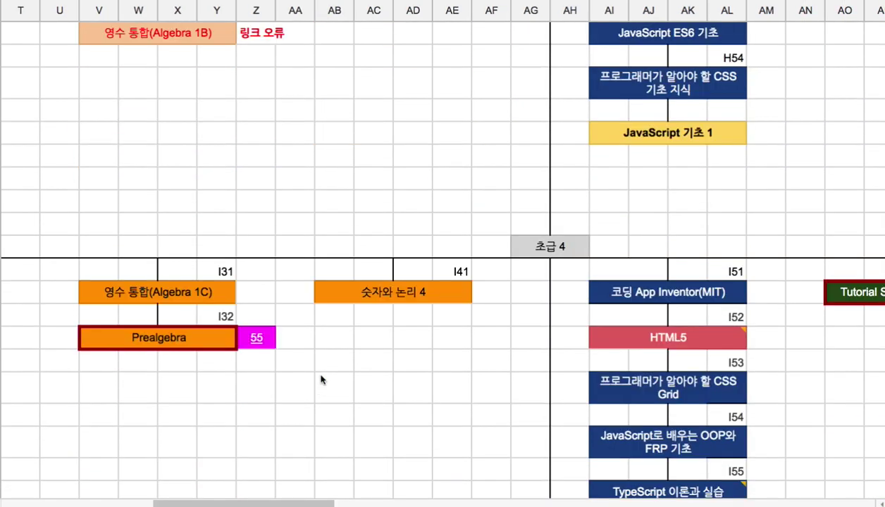
pyautogui.scroll(-6, 528, 250)
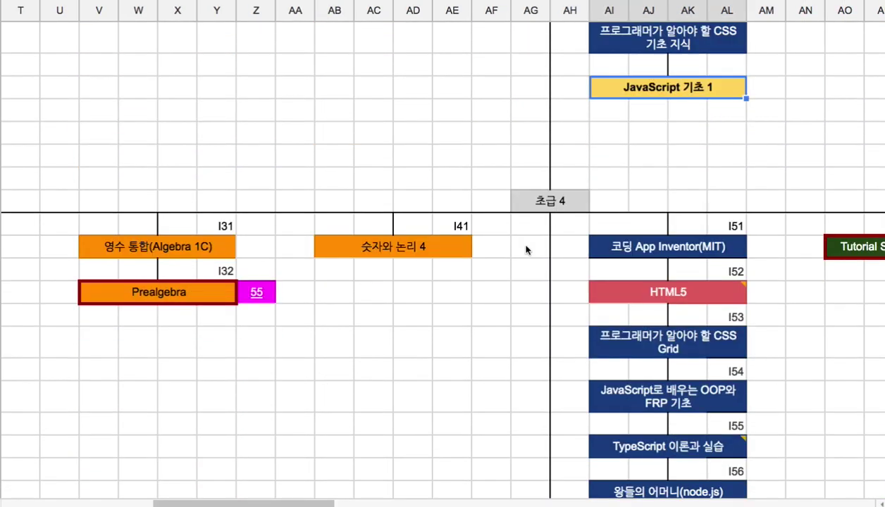
pyautogui.click(614, 240)
pyautogui.click(627, 281)
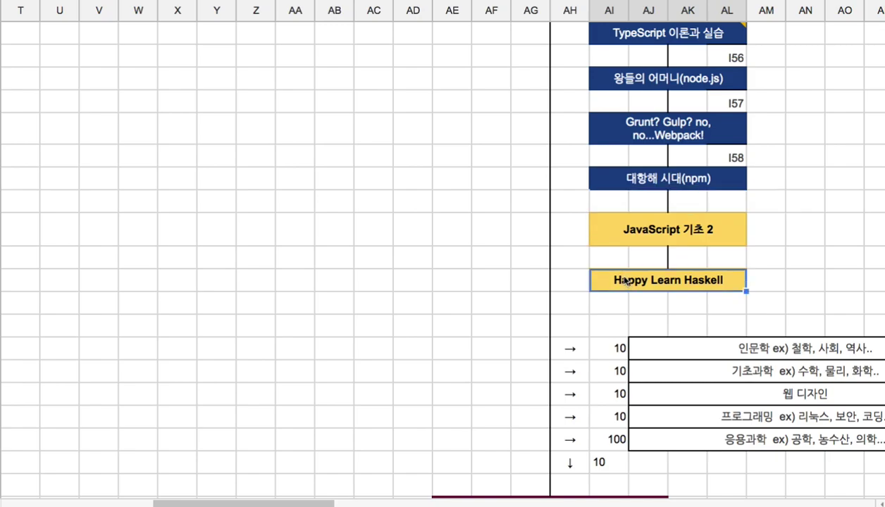
# Step: Examine the yellow courses with J codes above the 중등 2 level, in both the coding column and the math and English column
pyautogui.scroll(-15, 625, 280)
pyautogui.scroll(1, 623, 280)
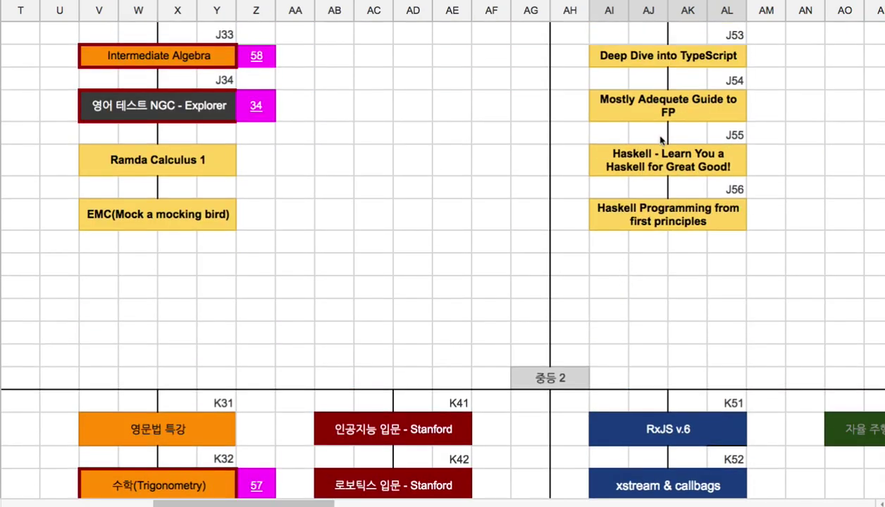
pyautogui.click(638, 61)
pyautogui.scroll(4, 660, 141)
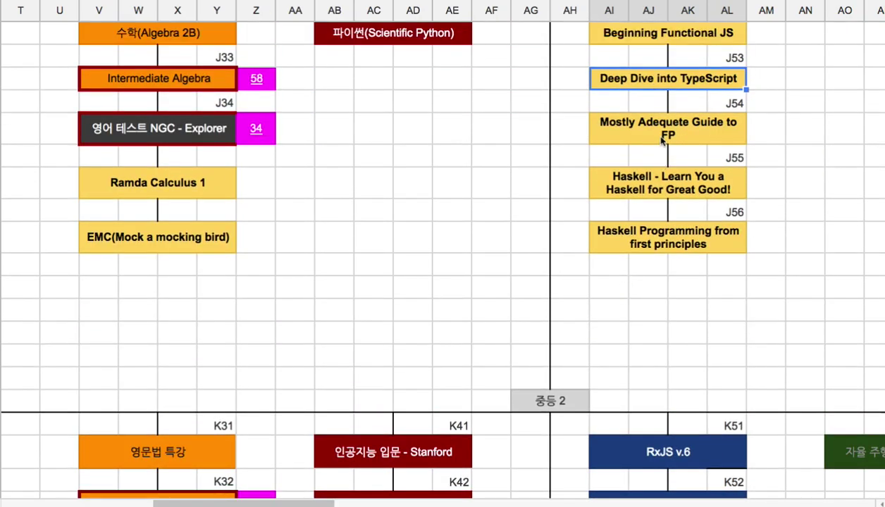
pyautogui.moveTo(649, 90); pyautogui.dragTo(744, 308)
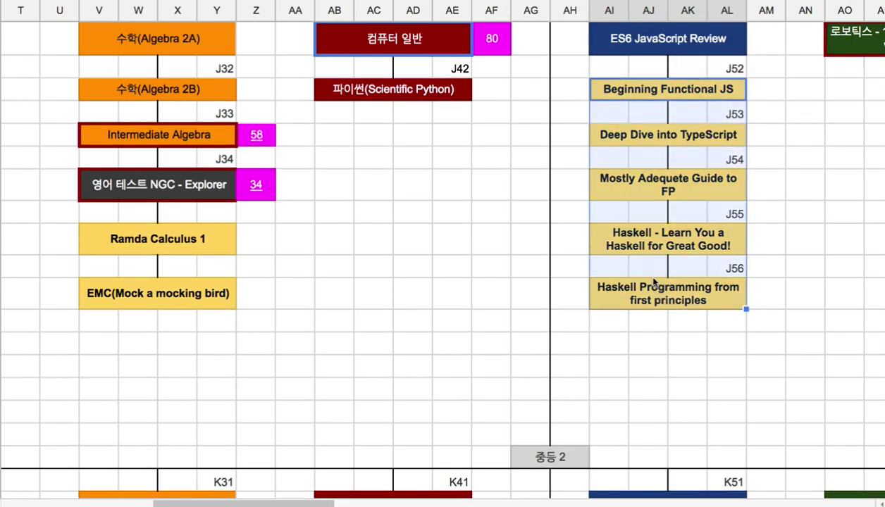
pyautogui.scroll(-6, 636, 273)
pyautogui.click(209, 127)
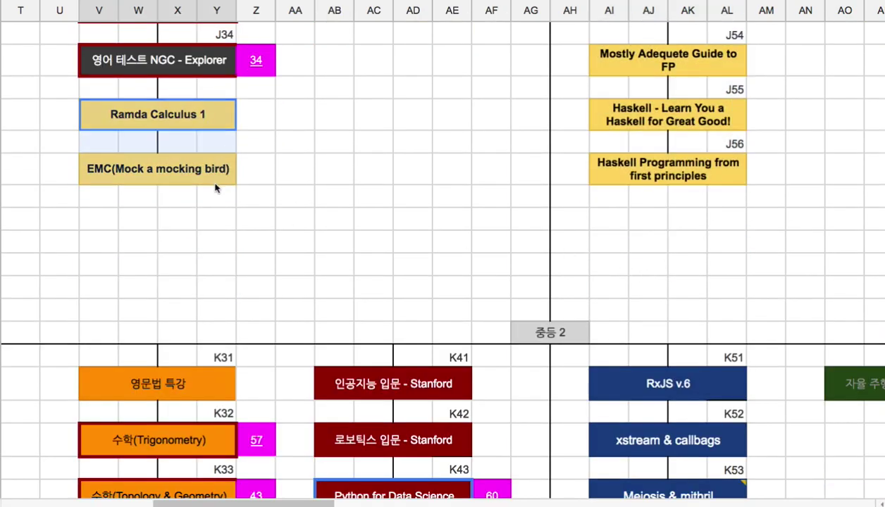
# Step: Examine the yellow coding courses of the 중등 2 level and the levels from 중등 3 onward
pyautogui.scroll(-20, 241, 231)
pyautogui.moveTo(664, 138); pyautogui.dragTo(697, 409)
pyautogui.scroll(-4, 697, 413)
pyautogui.scroll(-3, 697, 414)
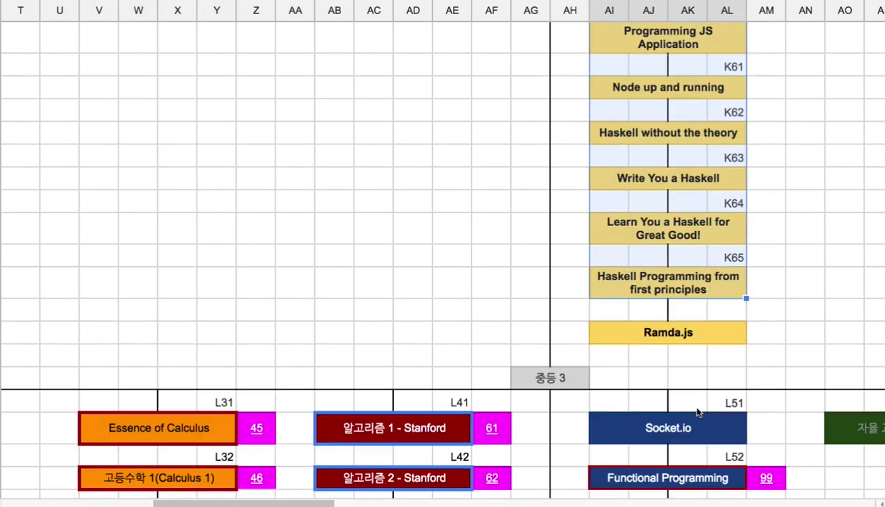
pyautogui.scroll(-6, 694, 410)
pyautogui.scroll(-20, 694, 411)
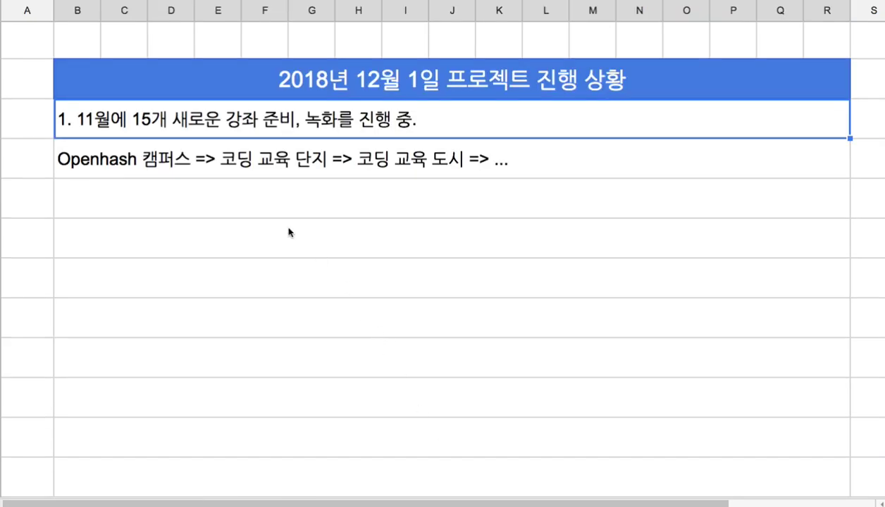
# Step: Change the number of new courses in item 1 of the status list to 30
pyautogui.doubleClick(176, 119)
pyautogui.moveTo(135, 113); pyautogui.dragTo(154, 113)
pyautogui.write('30')
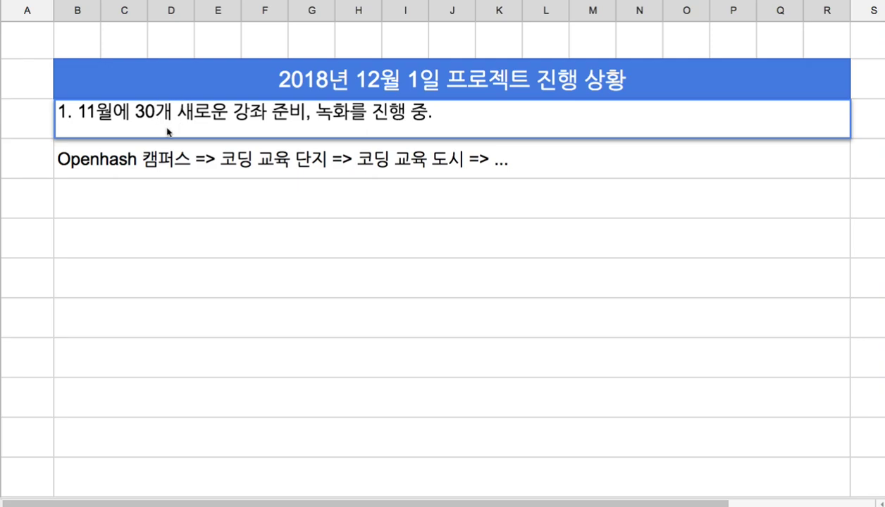
# Step: Replace the "Openhash 캠퍼스" line with "2. 초중고 및 대학 재학생을 위한 강좌: English,"
pyautogui.click(190, 171)
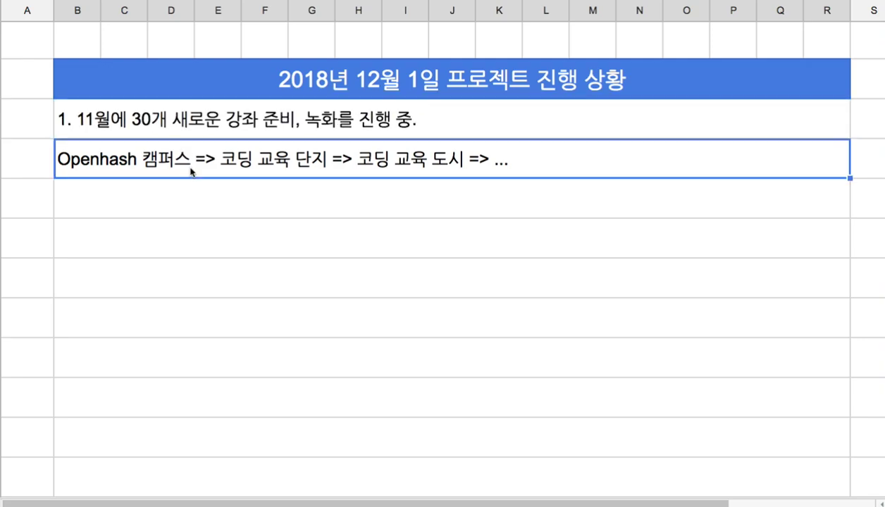
pyautogui.press('Delete')
pyautogui.write('2.')
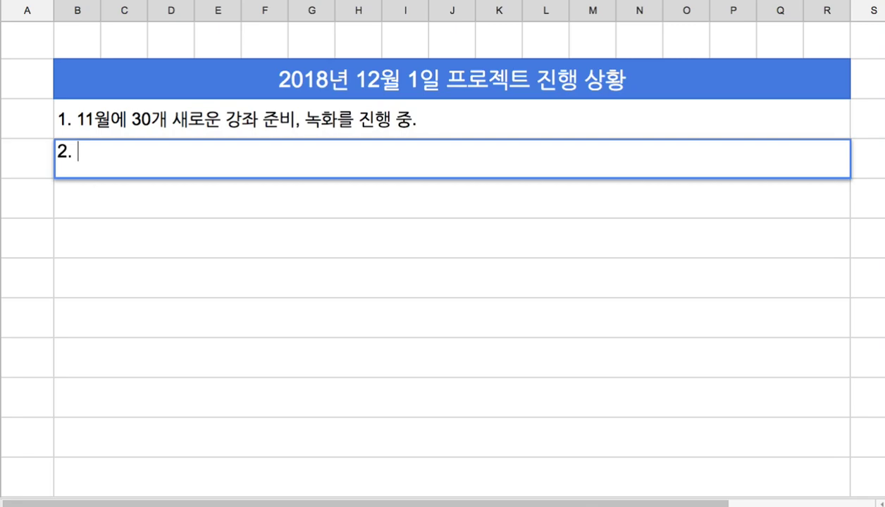
pyautogui.write('초중')
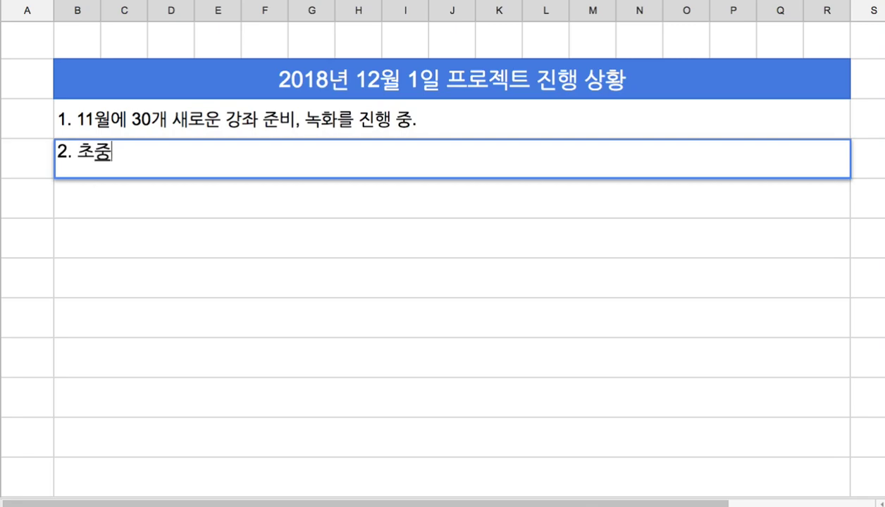
pyautogui.write('고 및 드대학 재학생')
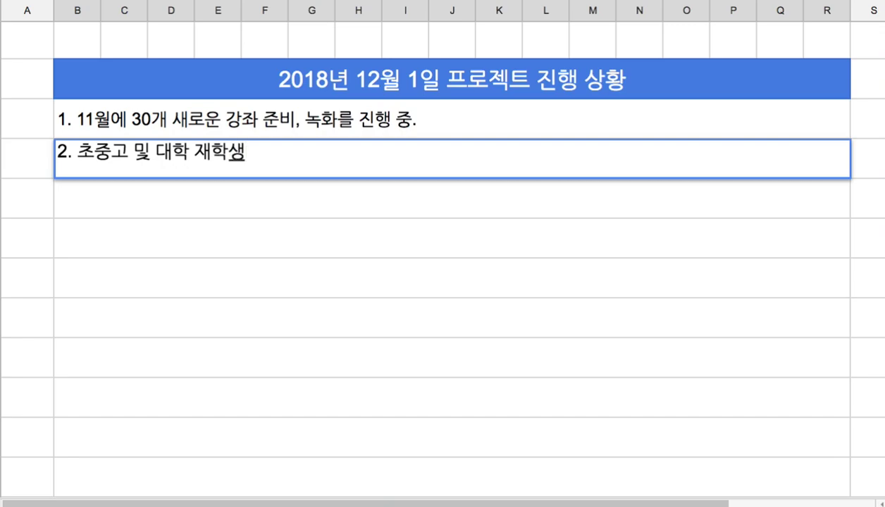
pyautogui.write('을 위한 ')
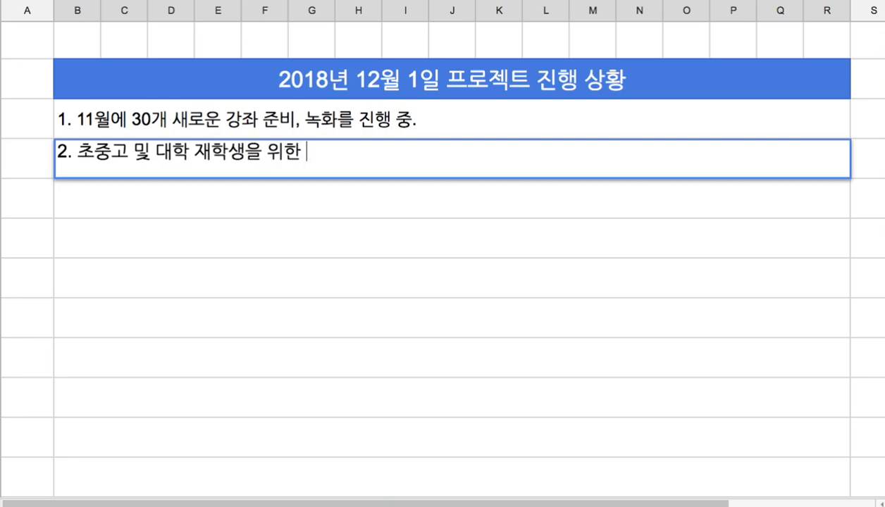
pyautogui.write('강좌: du')
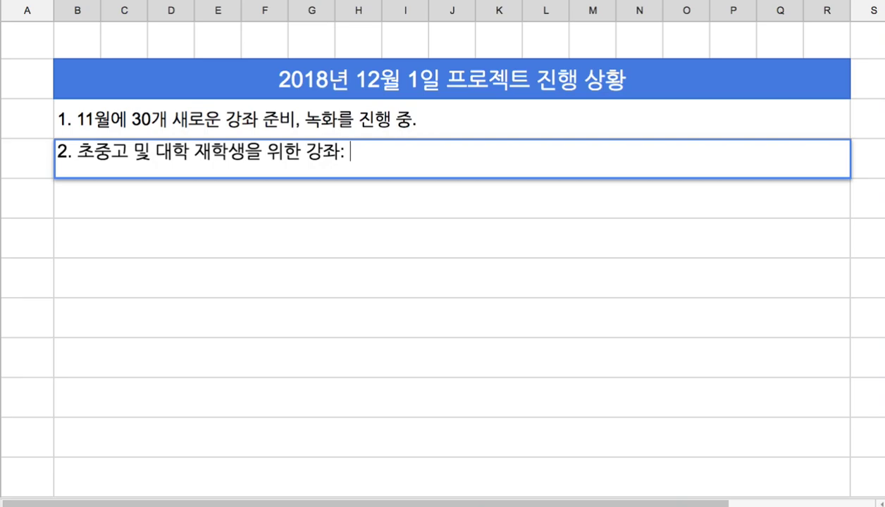
pyautogui.press('BackSpace')
pyautogui.press('BackSpace')
pyautogui.write('English,')
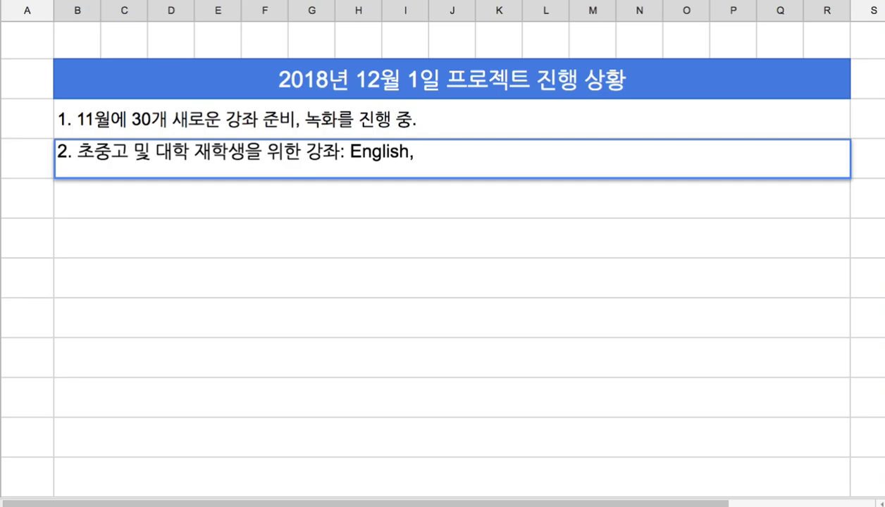
# Step: Insert "from the viewpoint of a programmer" between "English" and the comma in item 2
pyautogui.click(410, 152)
pyautogui.write('from the vie')
pyautogui.press('BackSpace')
pyautogui.write('ie')
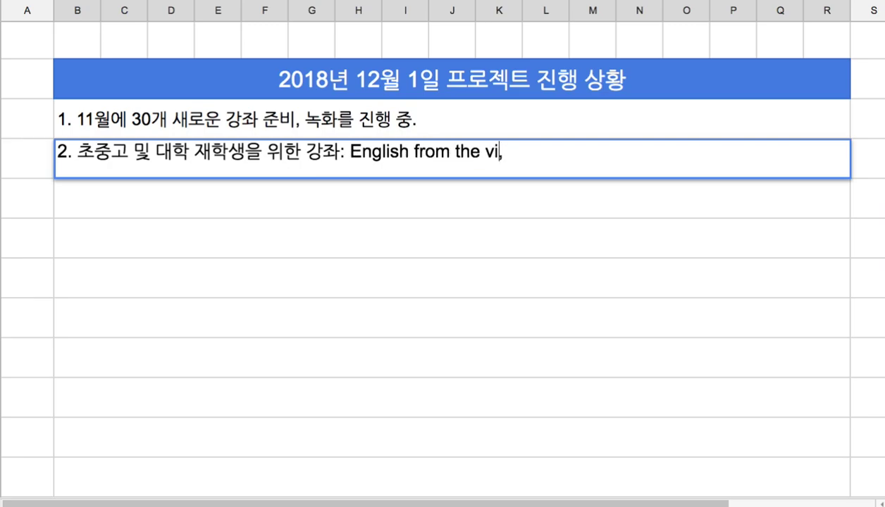
pyautogui.write('wpoint o')
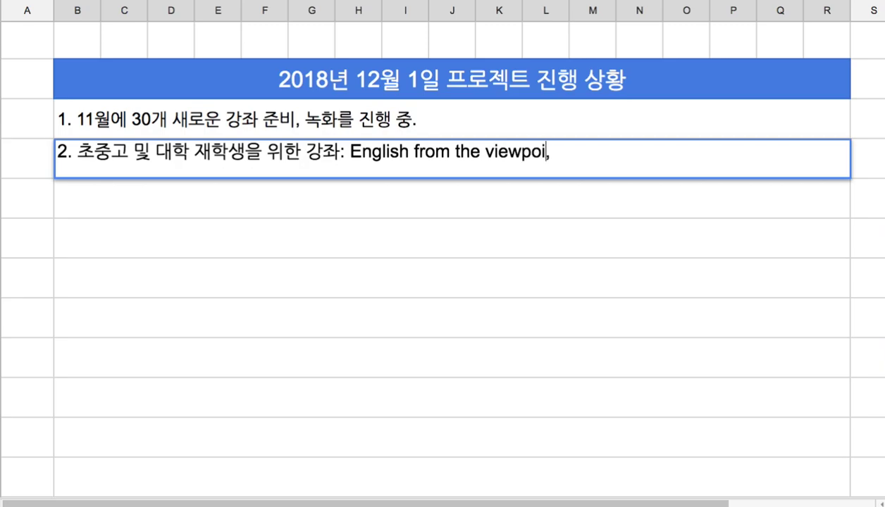
pyautogui.write('f a pro')
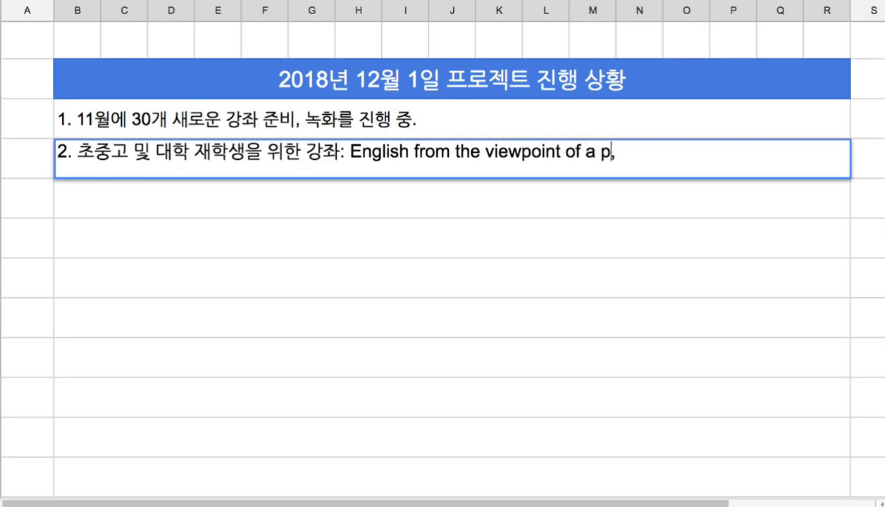
pyautogui.write('grammer')
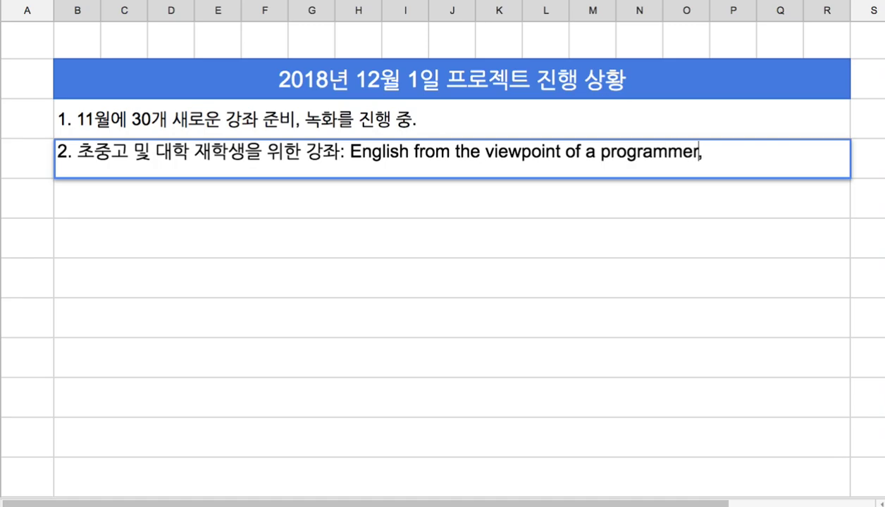
# Step: Insert "Grammar & Reading Comprehension" after "English" in item 2 of the status list
pyautogui.doubleClick(377, 150)
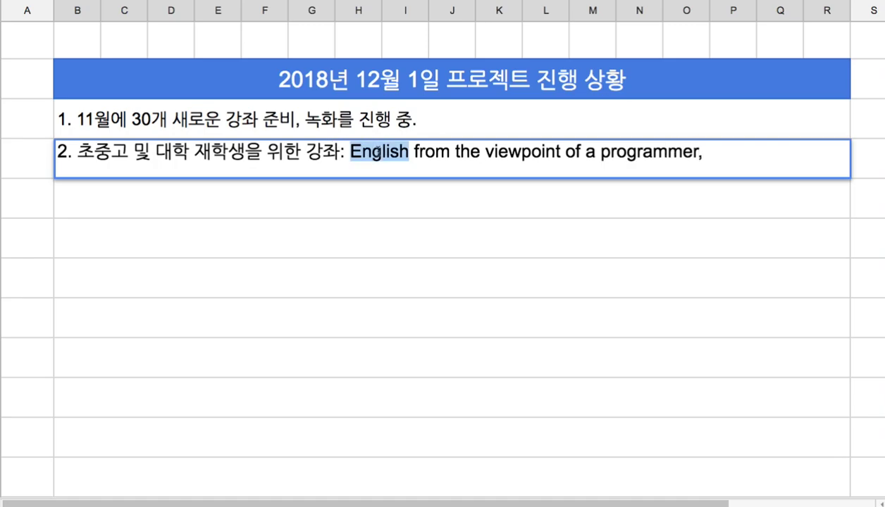
pyautogui.press('Right')
pyautogui.write('Gram')
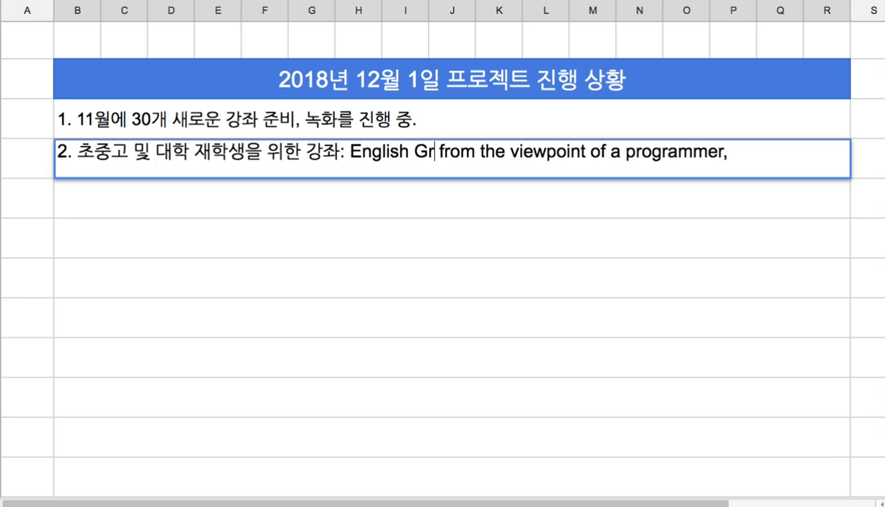
pyautogui.write('mar')
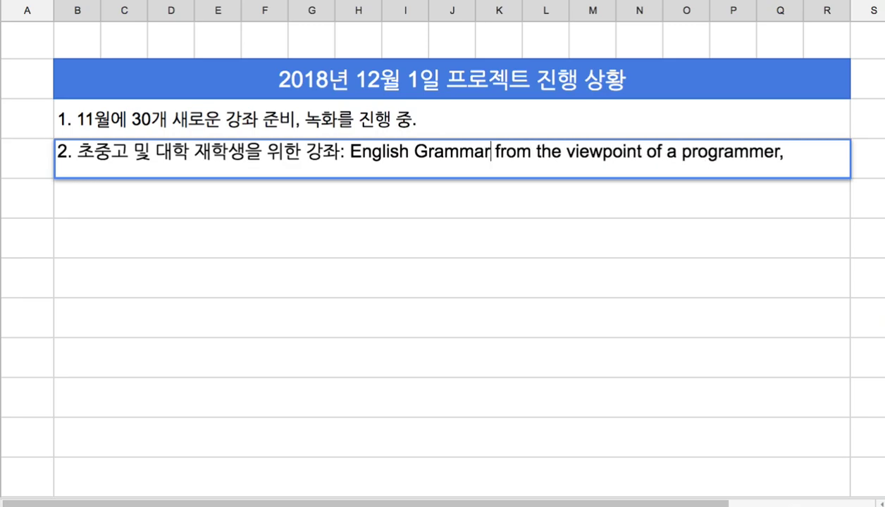
pyautogui.write(' & Reading C ')
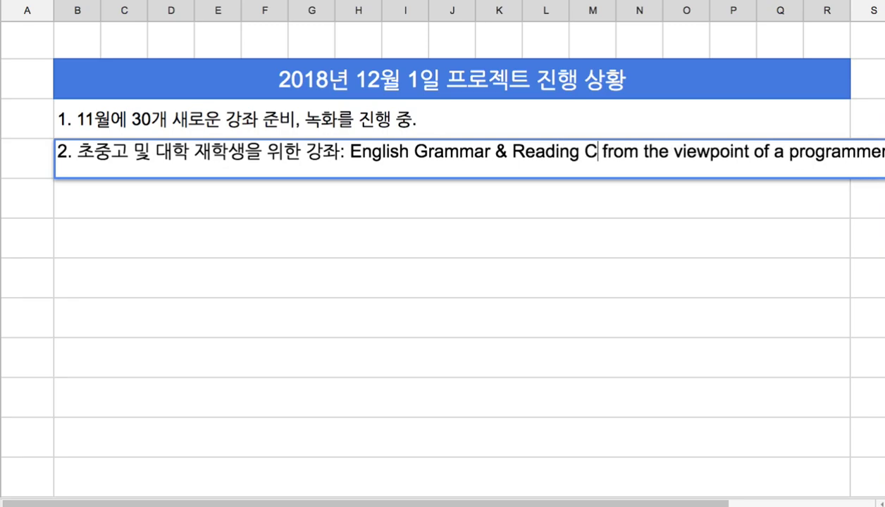
pyautogui.write('omprehension')
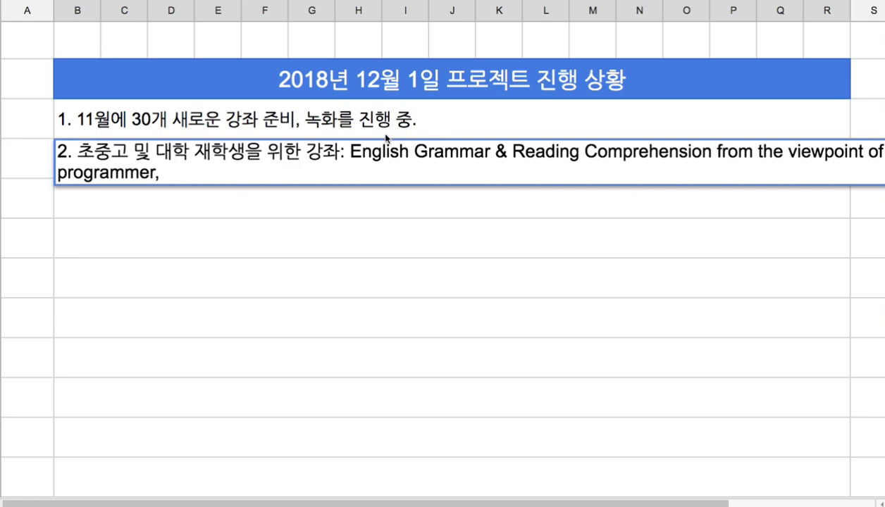
# Step: Move "English Grammar & Reading Comprehension from the viewpoint of a programmer," out of item 2 into the row below, numbered "1)"
pyautogui.moveTo(350, 151); pyautogui.dragTo(707, 154)
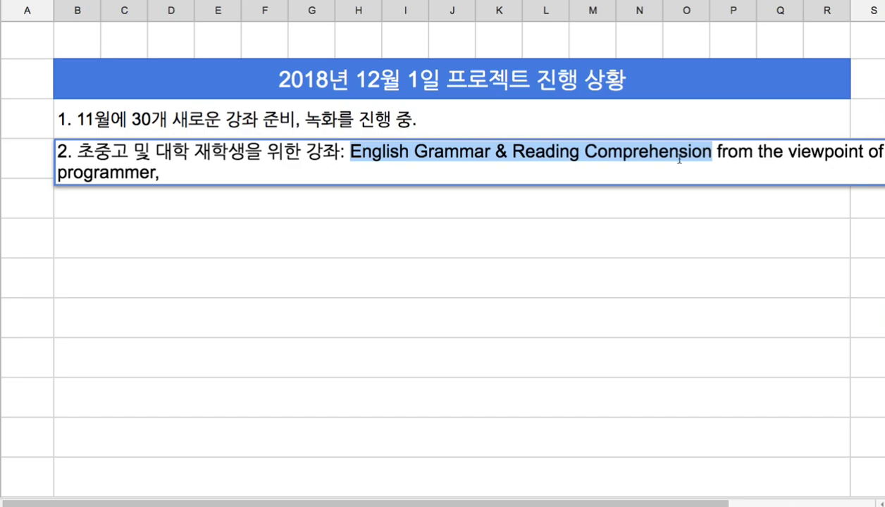
pyautogui.click(392, 165)
pyautogui.click(349, 154)
pyautogui.hotkey('ctrl', 'shift', 'End')
pyautogui.press('BackSpace')
pyautogui.click(330, 201)
pyautogui.doubleClick(328, 198)
pyautogui.write('1)')
pyautogui.write('English Grammar & Reading Comprehension from the viewpoint of a programmer,')
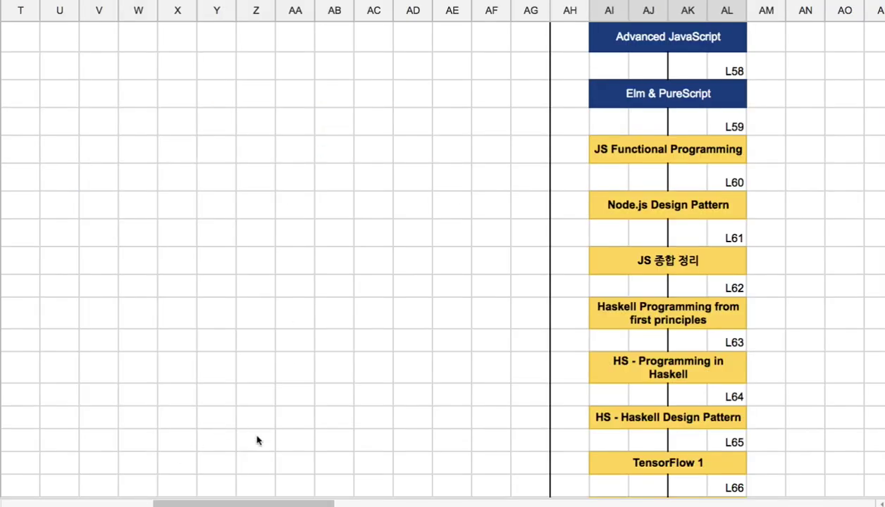
# Step: Examine the yellow EMC, Ramda Calculus and Lambda Calculus courses in the mathematics column across levels 중등 1 to 중등 3
pyautogui.scroll(5, 256, 438)
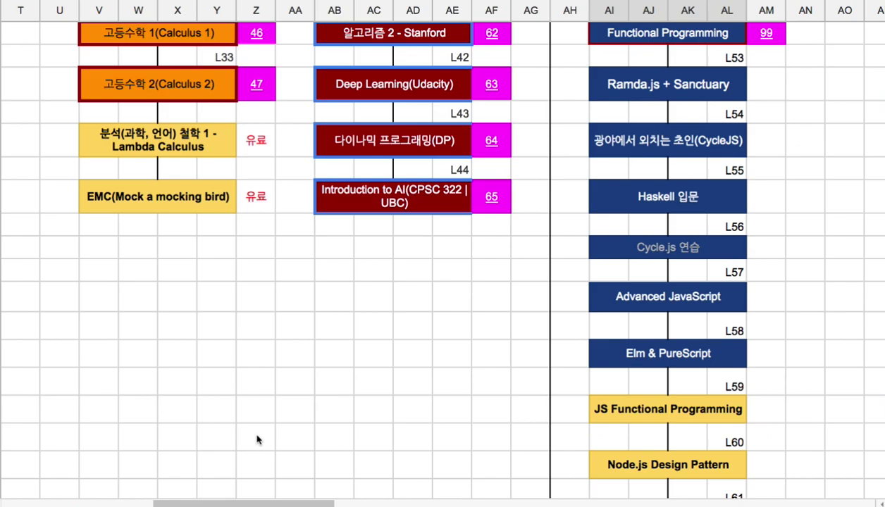
pyautogui.scroll(15, 257, 440)
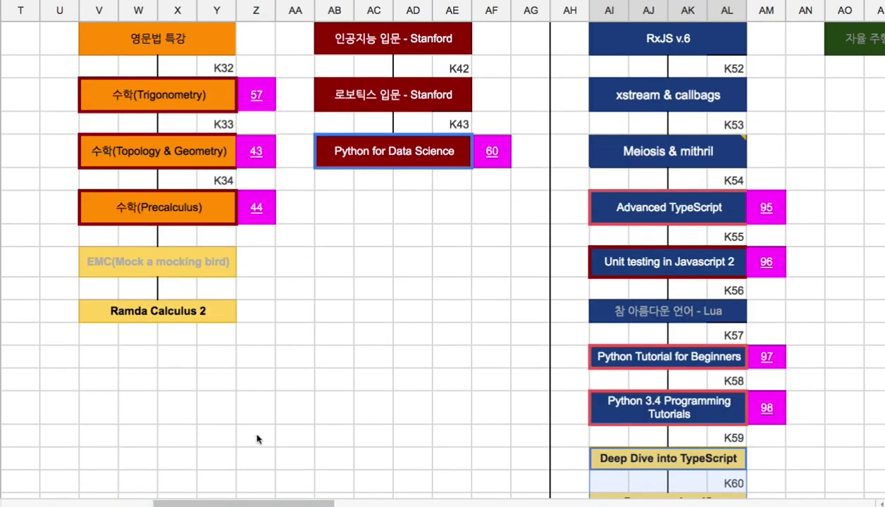
pyautogui.scroll(5, 256, 438)
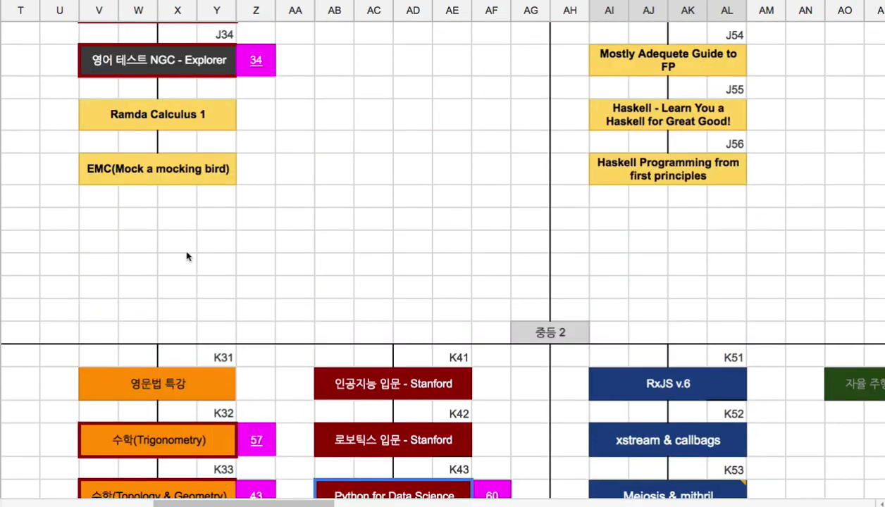
pyautogui.click(138, 176)
pyautogui.scroll(5, 183, 285)
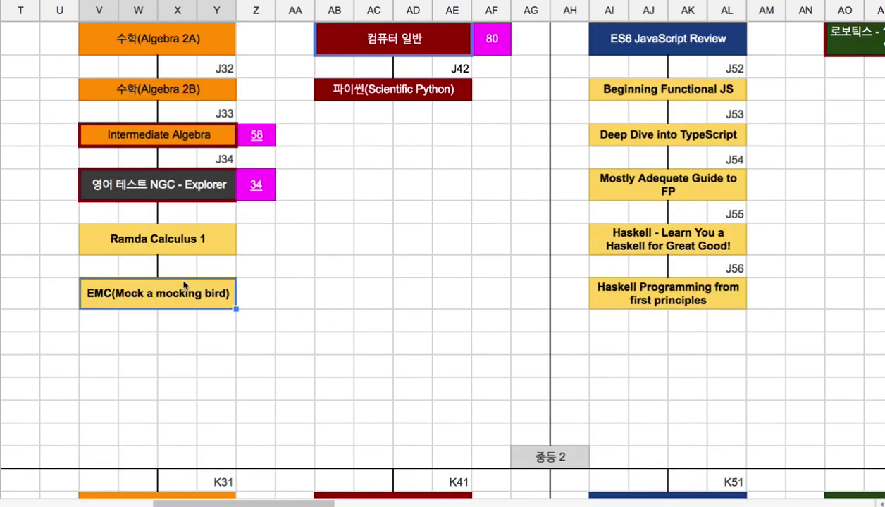
pyautogui.moveTo(89, 365)
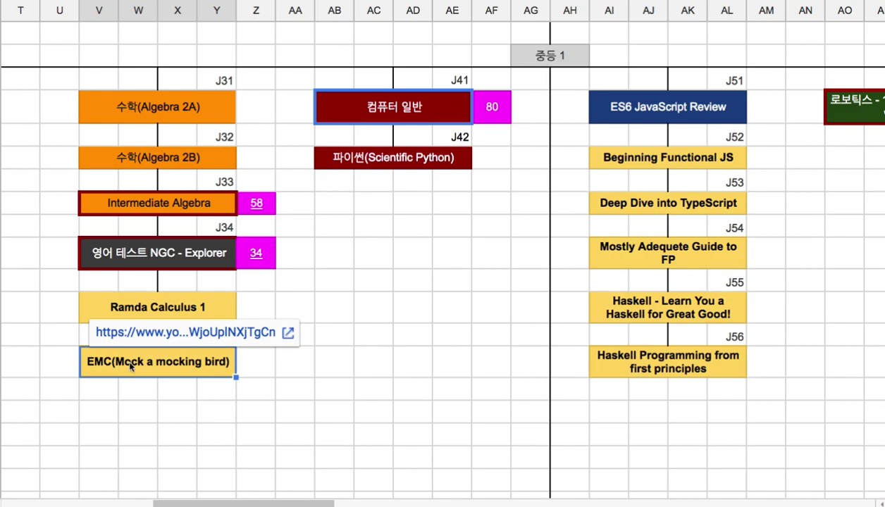
pyautogui.scroll(-8, 149, 368)
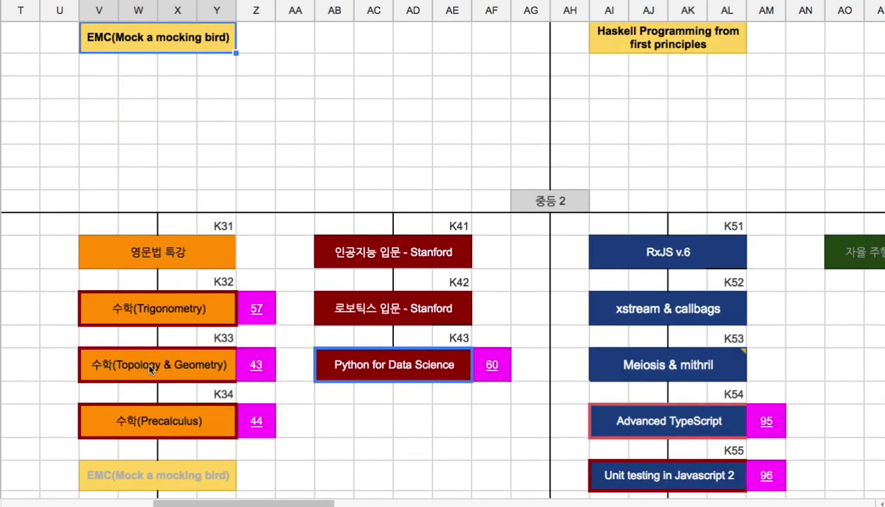
pyautogui.scroll(-3, 150, 368)
pyautogui.click(150, 363)
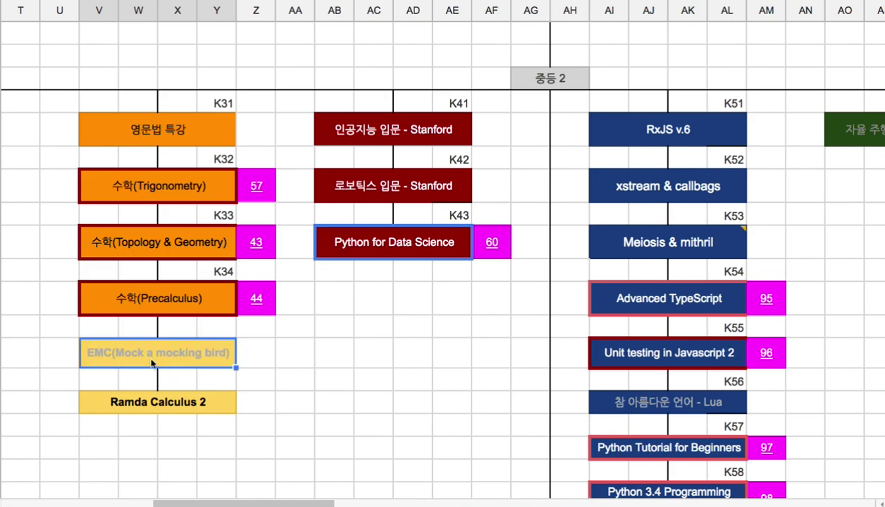
pyautogui.scroll(-18, 150, 362)
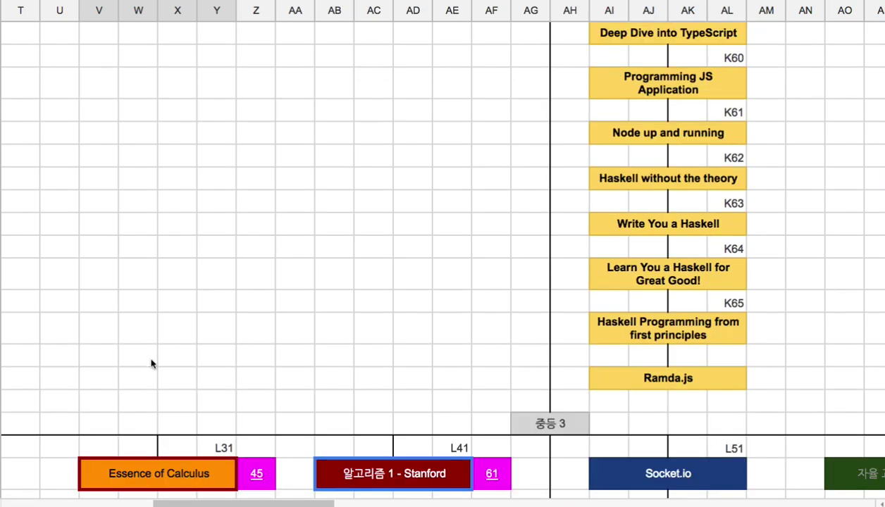
pyautogui.scroll(-2, 152, 363)
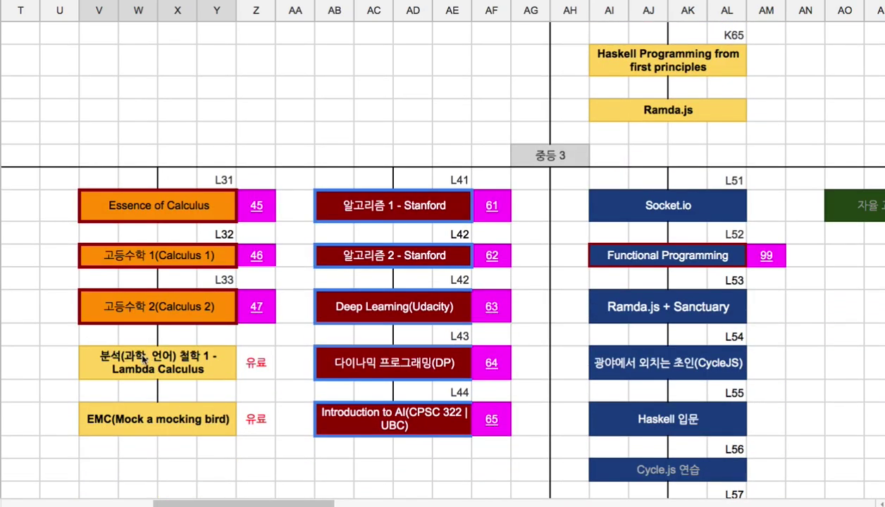
pyautogui.click(174, 410)
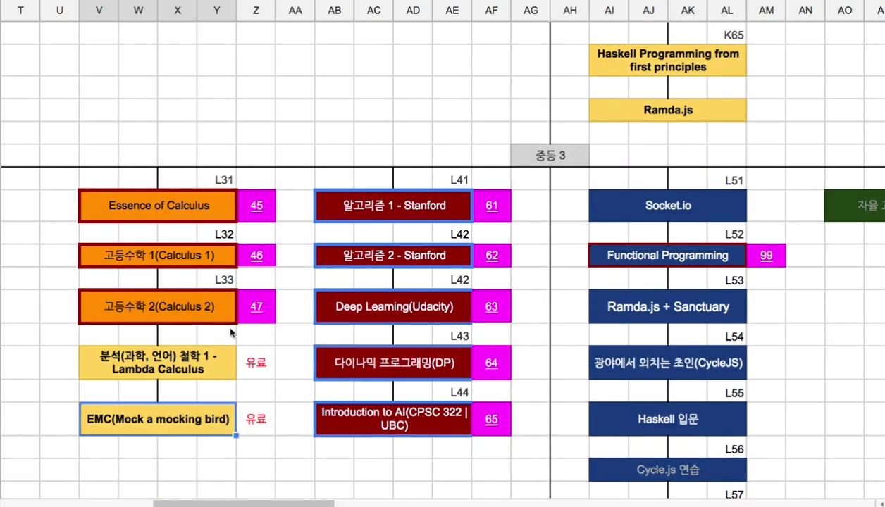
pyautogui.scroll(5, 227, 334)
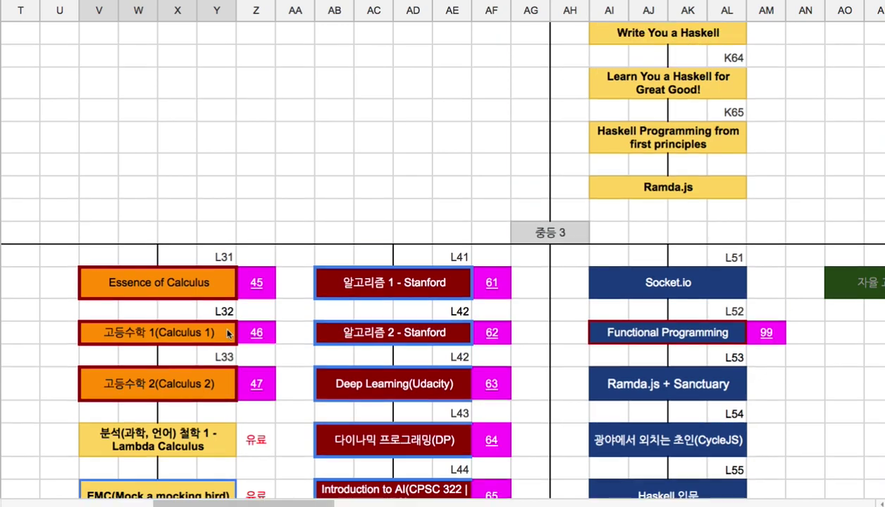
pyautogui.scroll(2, 226, 334)
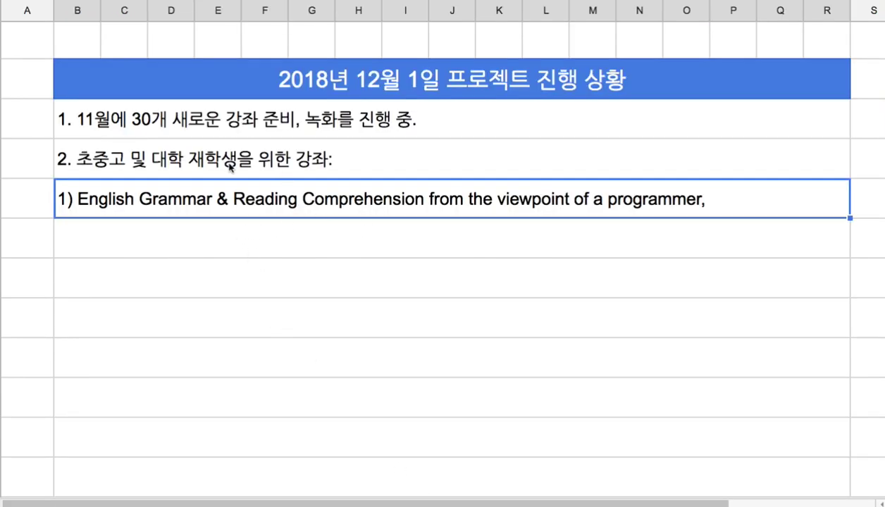
# Step: Enter "2) Mathematics" in the row below the English Grammar sub-item
pyautogui.doubleClick(266, 199)
pyautogui.click(239, 171)
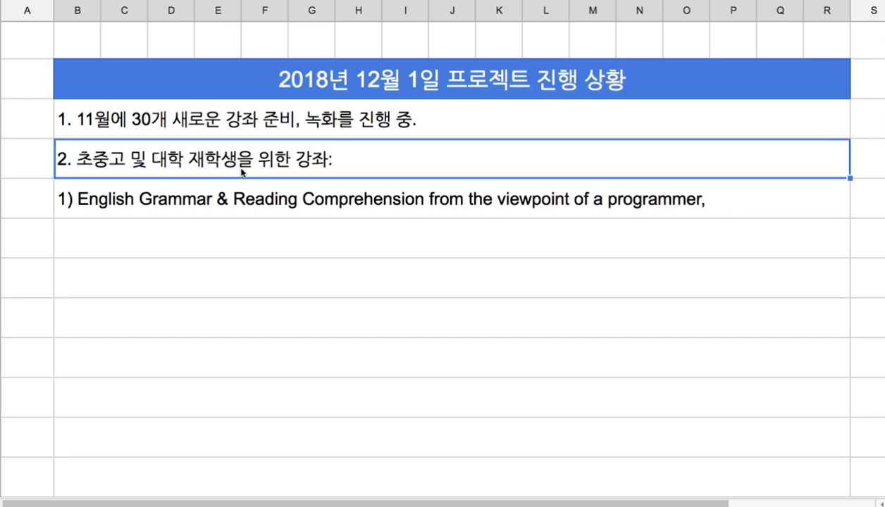
pyautogui.doubleClick(239, 171)
pyautogui.write('2) Mathematics')
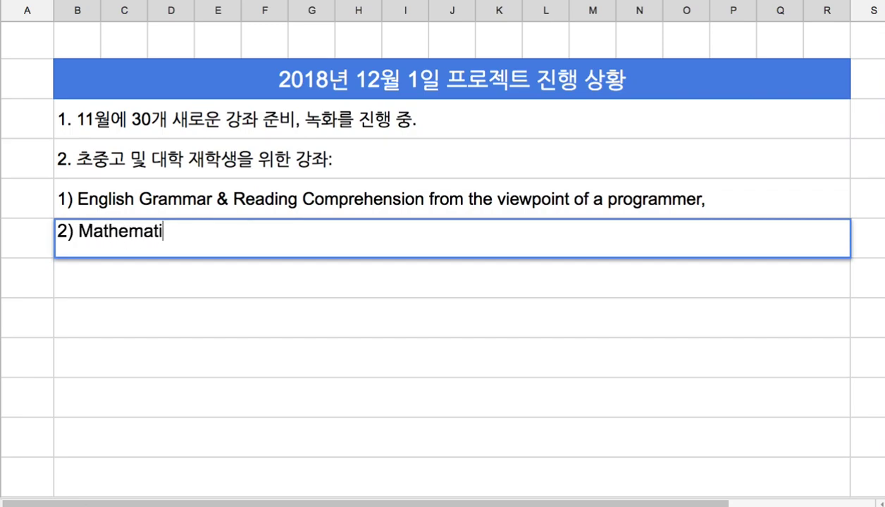
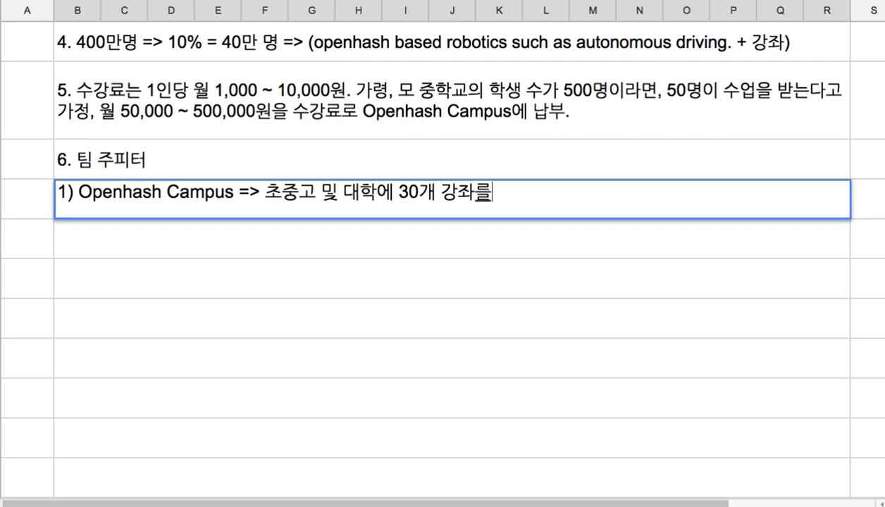
# Step: Replace the ending "를" in line 1) under "6. 팀 주피터" with "+ 로보틱스 실습실을 납품"
pyautogui.press('BackSpace')
pyautogui.press('BackSpace')
pyautogui.write('+')
pyautogui.write(' 로봇')
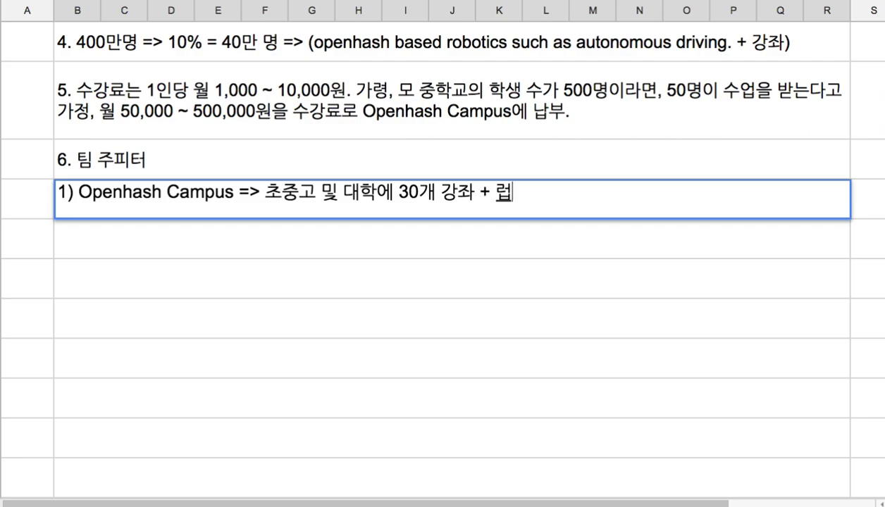
pyautogui.write('틱스 실습')
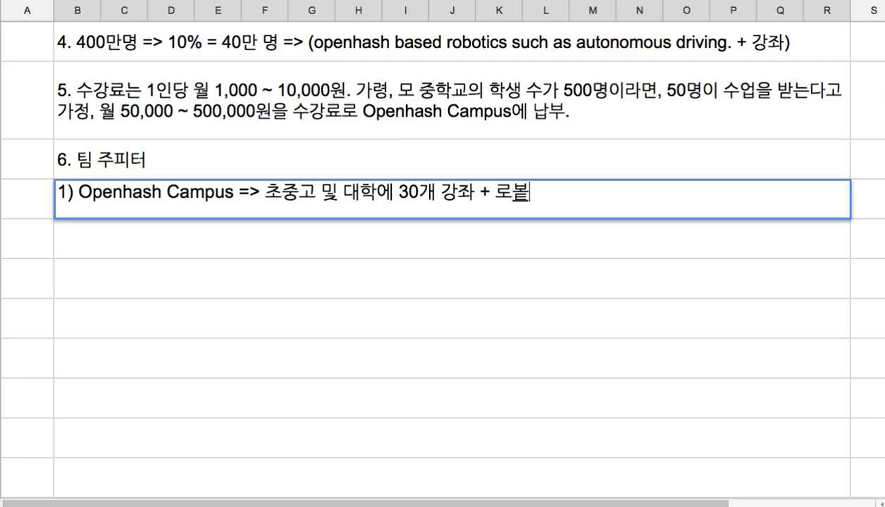
pyautogui.write('실을 납품')
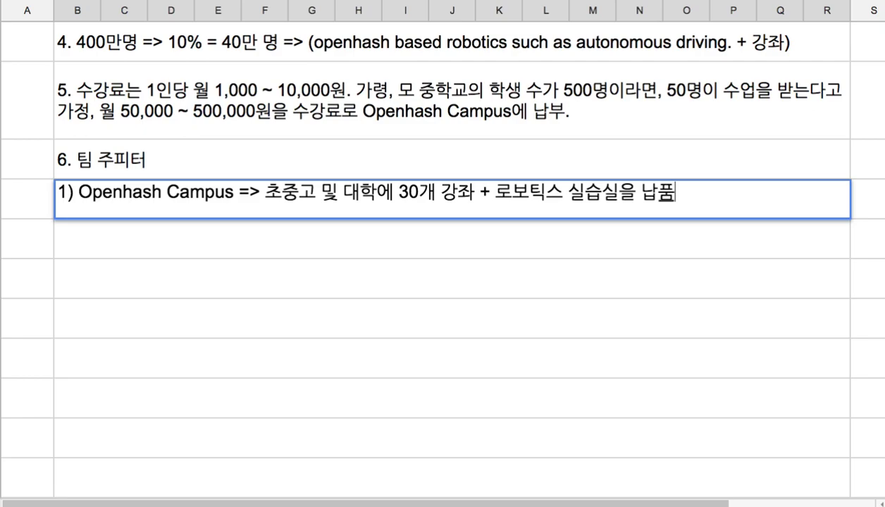
pyautogui.doubleClick(201, 192)
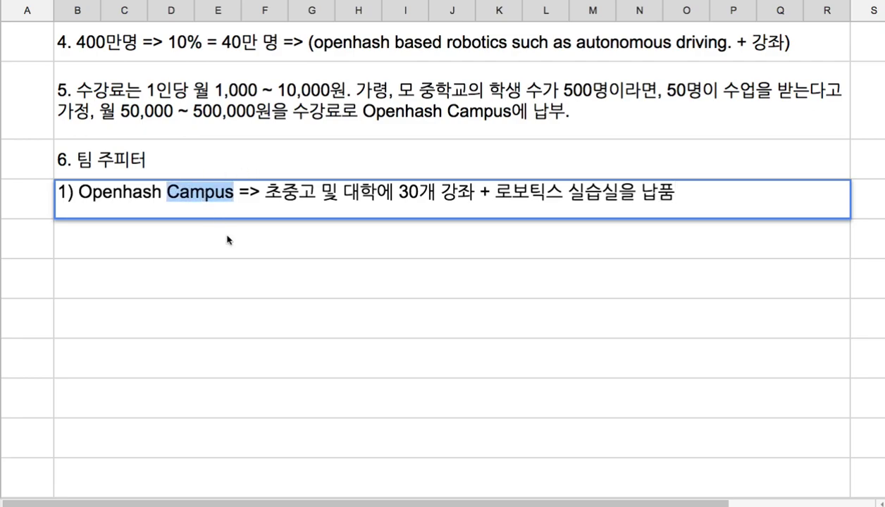
pyautogui.click(174, 197)
pyautogui.click(79, 211)
pyautogui.hotkey('shift', 'End')
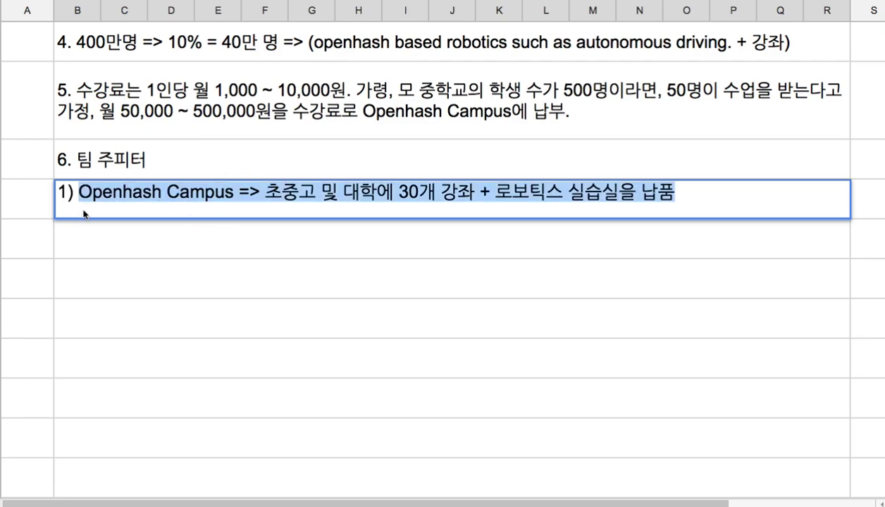
# Step: Enter "2) 제주도의 일부 후보 지역에 코딩 단지를 건설." in the row below the Openhash Campus line
pyautogui.click(99, 247)
pyautogui.write('2) ')
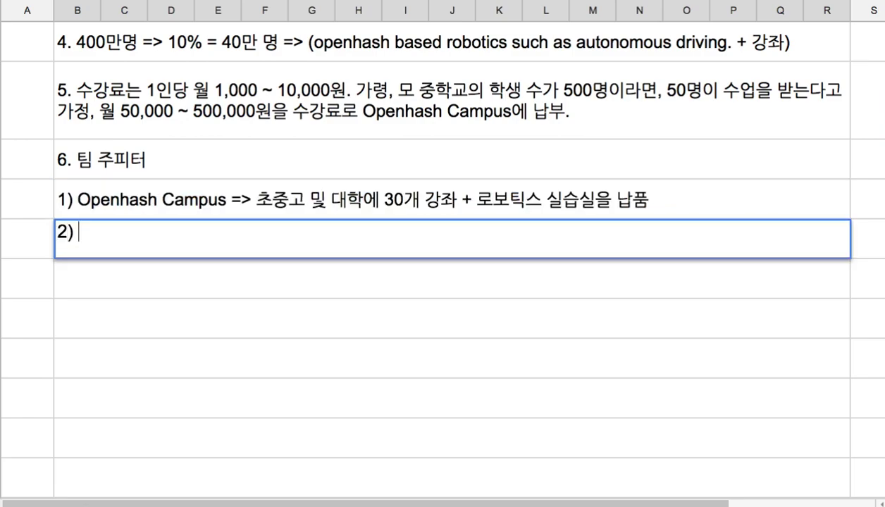
pyautogui.write('제주도의 일부')
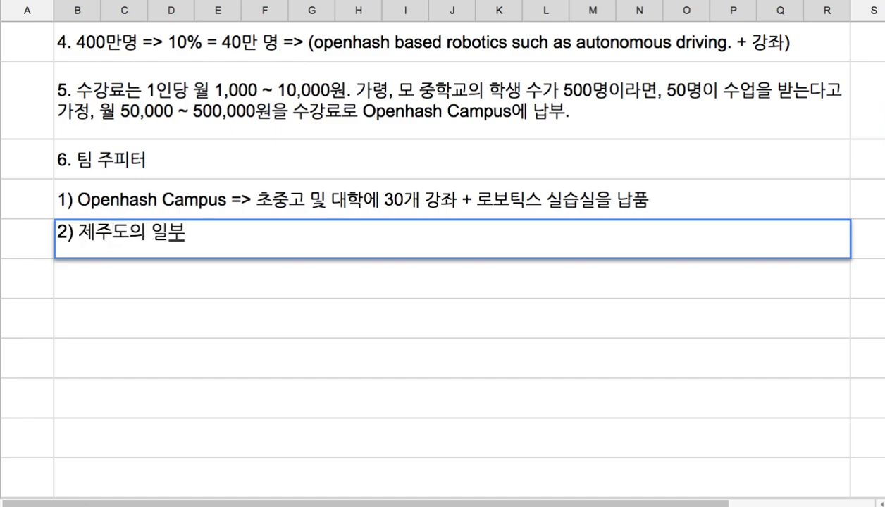
pyautogui.write(' 후보 징')
pyautogui.write('역')
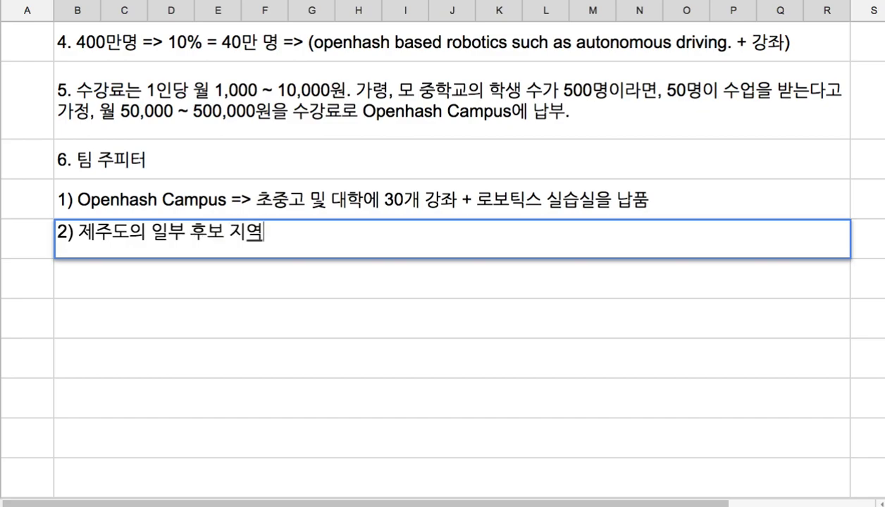
pyautogui.write('에 코딩 ')
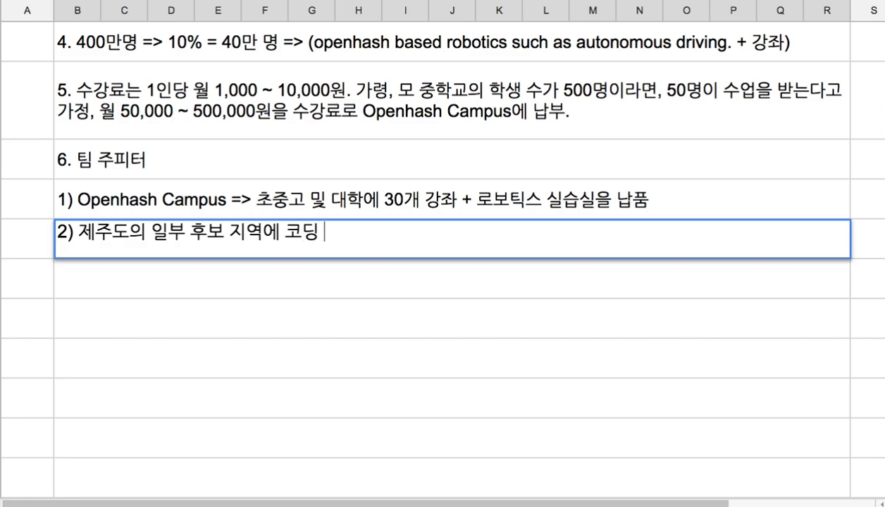
pyautogui.write('단지')
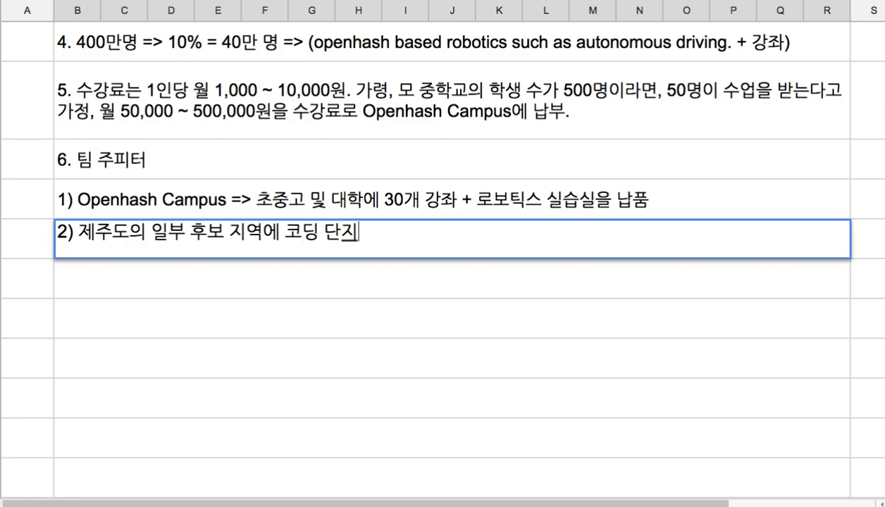
pyautogui.write('를 건설.')
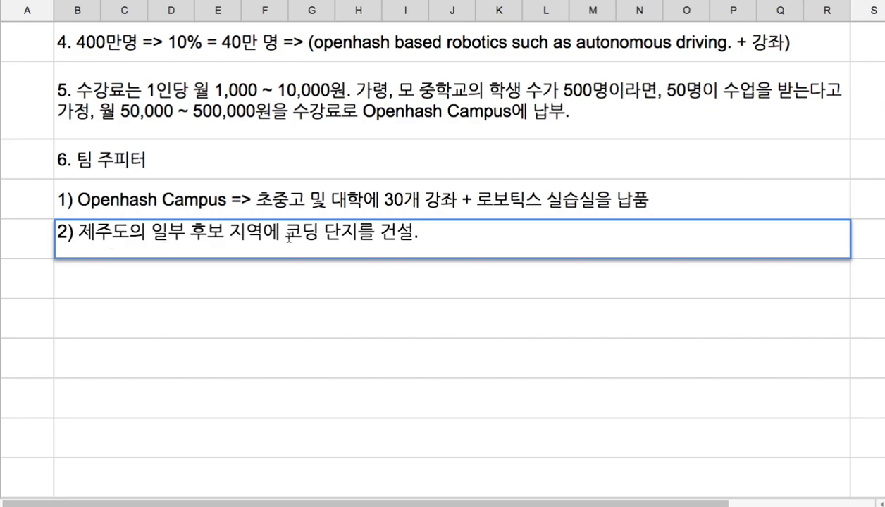
# Step: In line 2), insert "교육" before "단지" and append "수용인구를 500~1,000명 수준." at the end
pyautogui.moveTo(285, 232); pyautogui.dragTo(351, 234)
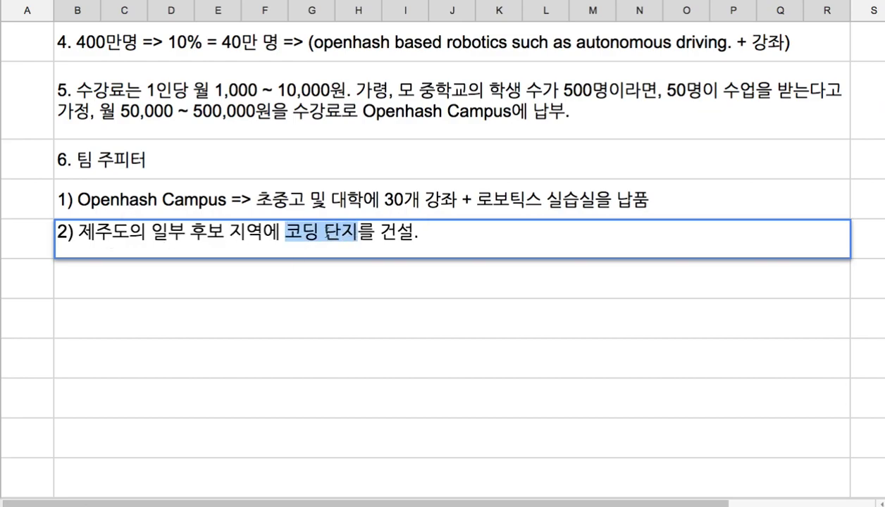
pyautogui.click(321, 232)
pyautogui.write('교유ㄱ')
pyautogui.click(452, 245)
pyautogui.write('수용')
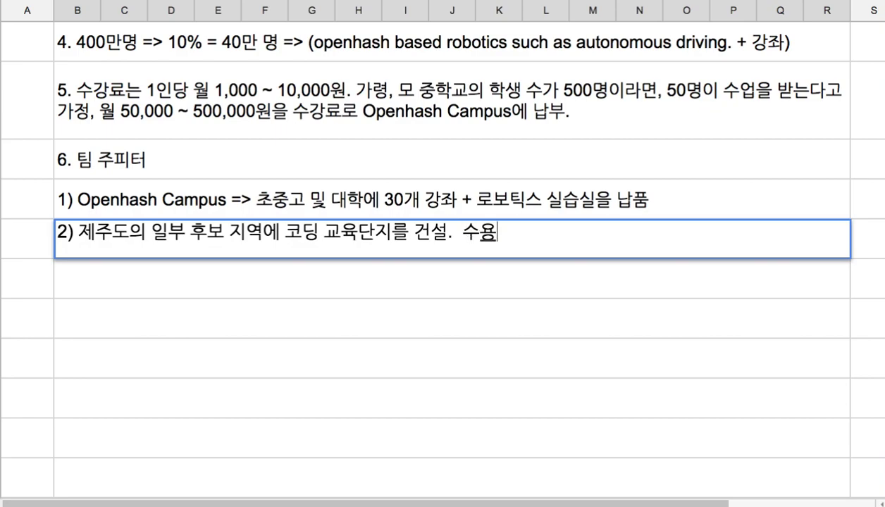
pyautogui.write('인구를 500~')
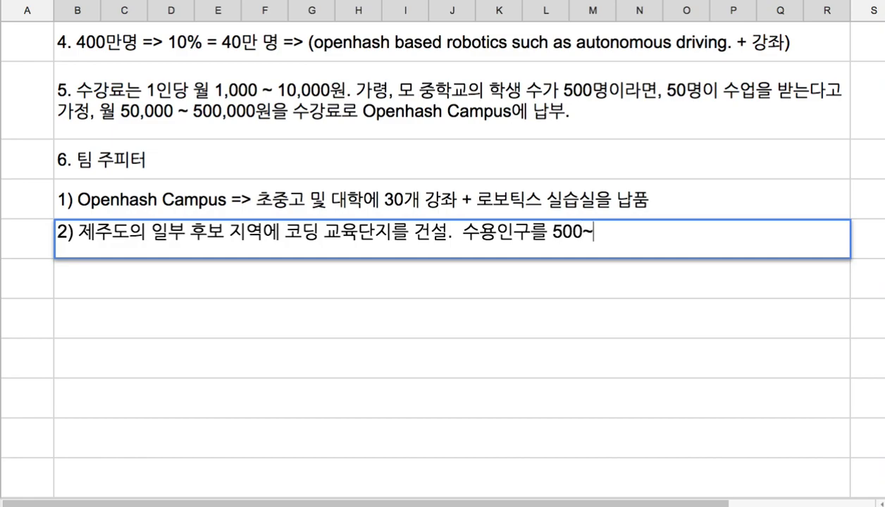
pyautogui.write('1,000명 수준.')
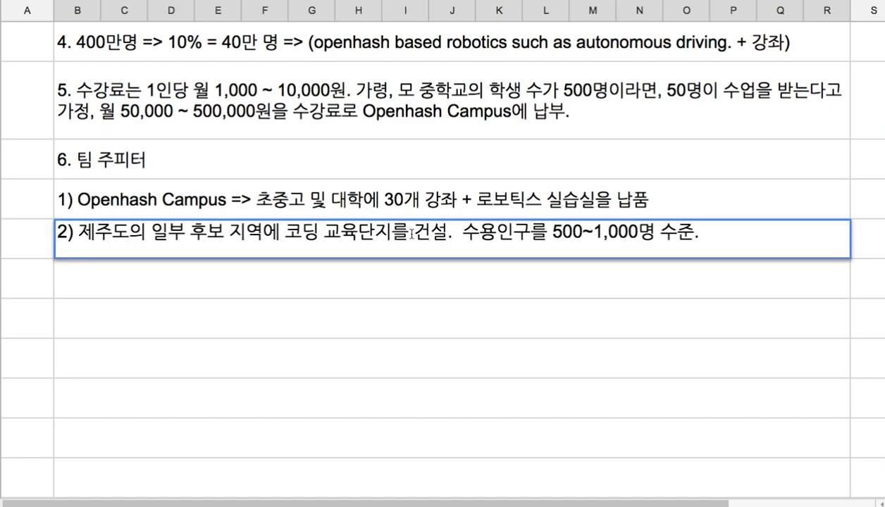
# Step: Insert "(오프라인 캠퍼스)" directly after "교육단지" in line 2)
pyautogui.moveTo(285, 235); pyautogui.dragTo(390, 234)
pyautogui.click(390, 233)
pyautogui.write('(오프라인 캐')
pyautogui.write('ㅁ프')
pyautogui.press('BackSpace')
pyautogui.write('ㅓ스')
pyautogui.write(')')
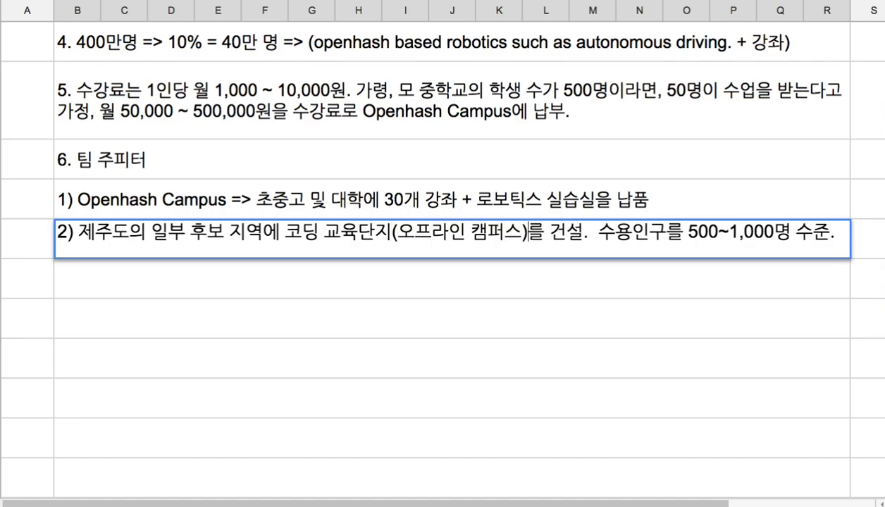
# Step: Enter "3) 제주도 혹은 여타 지역에 AI 교육도시를 건설" in the row below line 2)
pyautogui.click(314, 283)
pyautogui.click(311, 232)
pyautogui.click(325, 275)
pyautogui.write('3) 제주도 ')
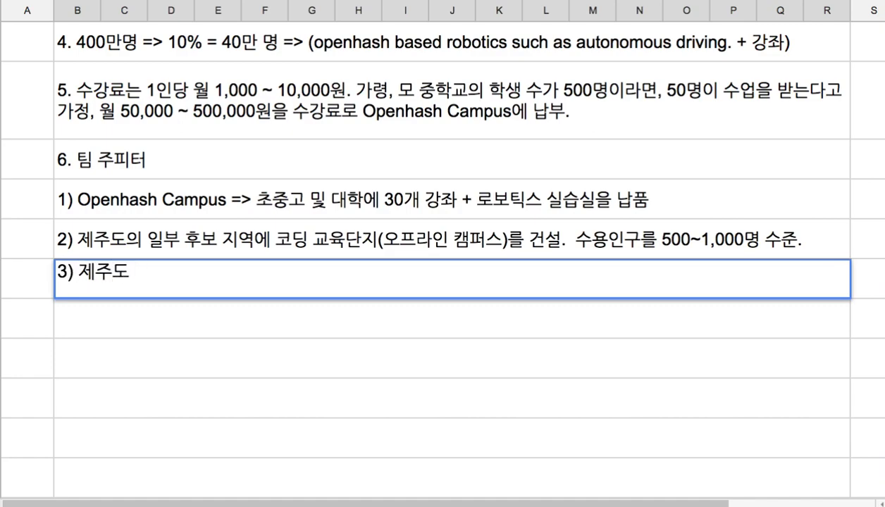
pyautogui.write('혹은 여타 지역에 교')
pyautogui.press('BackSpace')
pyautogui.press('BackSpace')
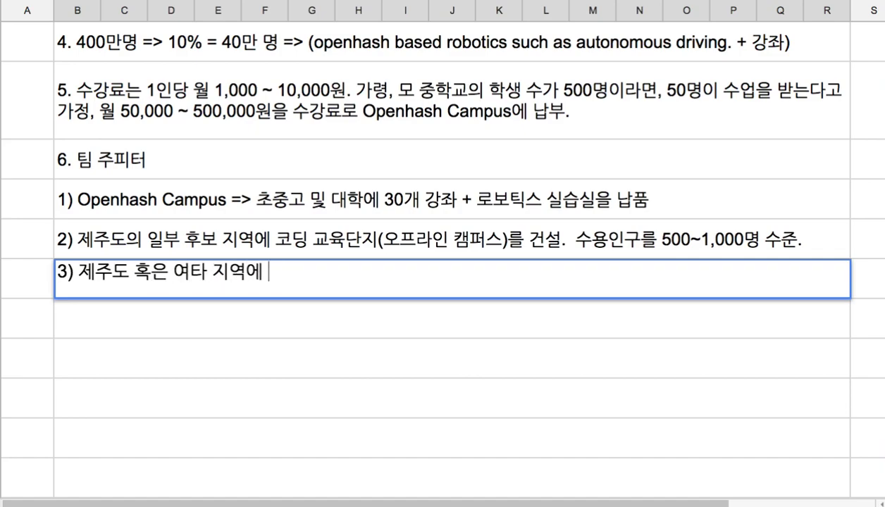
pyautogui.write('AI')
pyautogui.write(' 교육도시를 ')
pyautogui.write('건설')
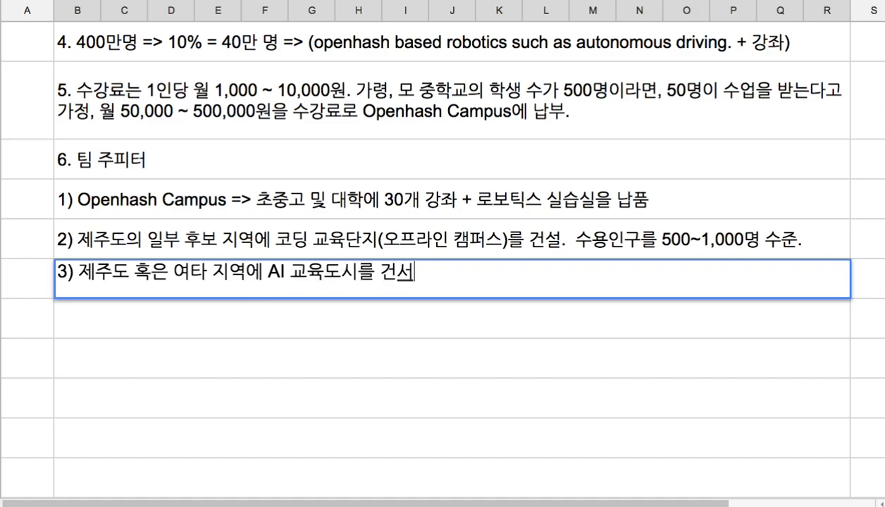
# Step: Append the population note "(50,000 ~ 500,000 인구의 신도시)" to line 3)
pyautogui.moveTo(267, 271); pyautogui.dragTo(367, 271)
pyautogui.click(413, 274)
pyautogui.write('(50')
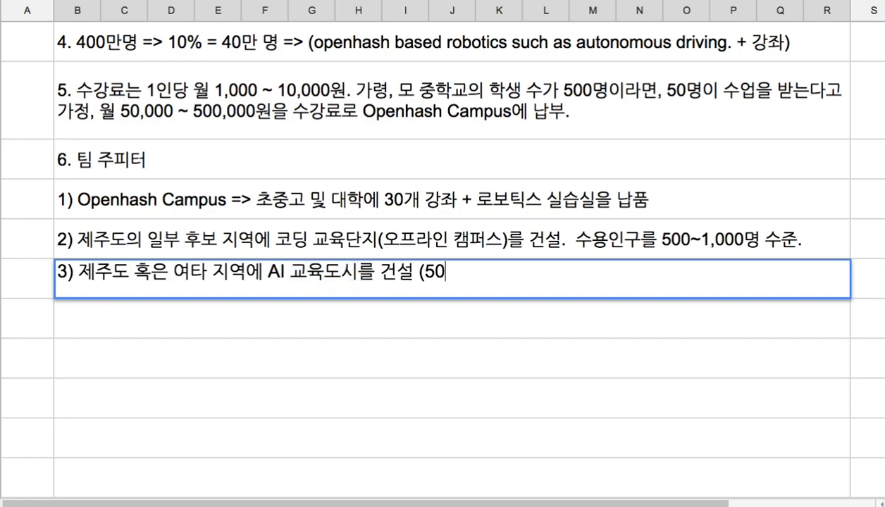
pyautogui.write(',000 ~ ')
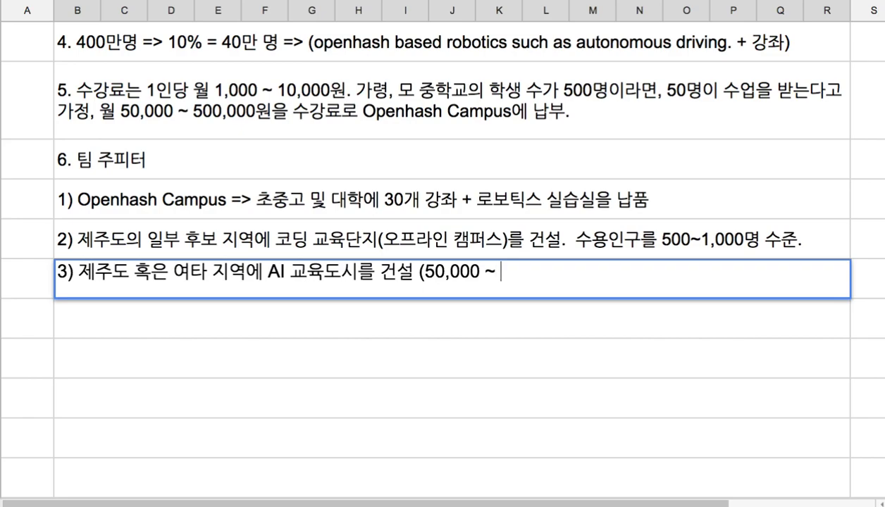
pyautogui.write('500,0000')
pyautogui.press('BackSpace')
pyautogui.write('dlsr')
pyautogui.press('BackSpace')
pyautogui.press('BackSpace')
pyautogui.press('BackSpace')
pyautogui.press('BackSpace')
pyautogui.write('인구의 신돗')
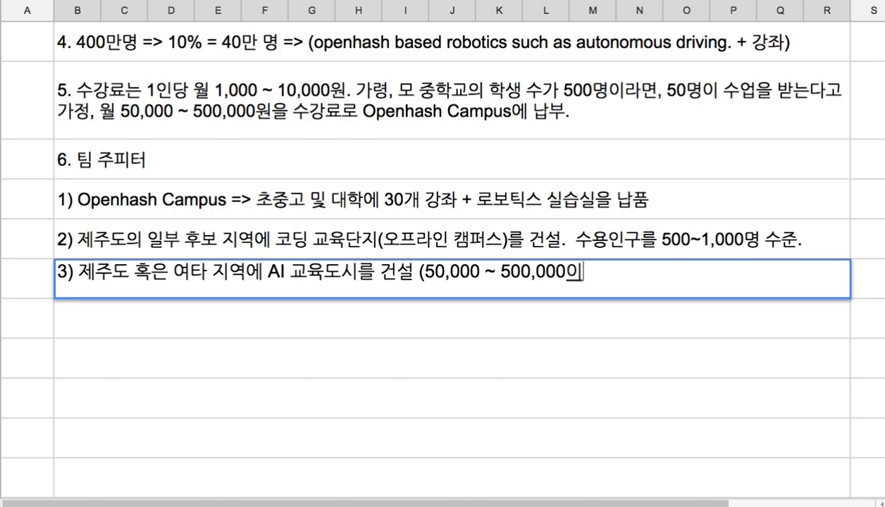
pyautogui.write('시)')
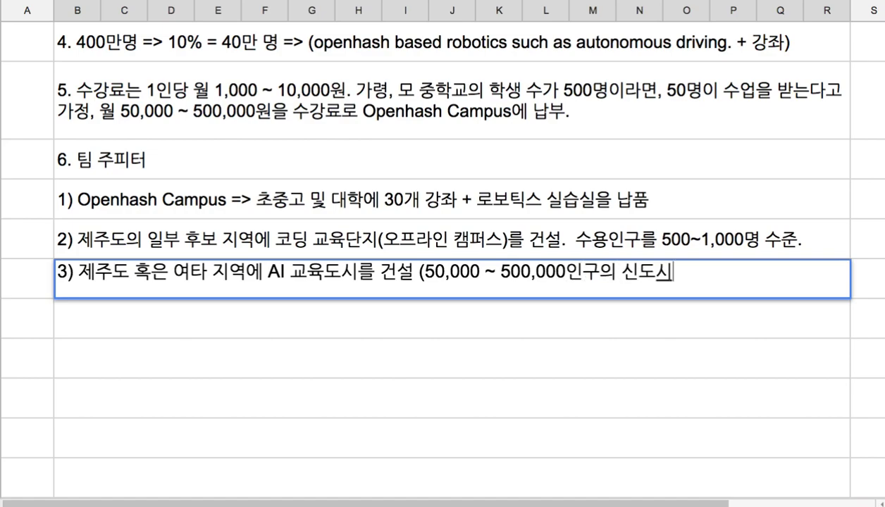
pyautogui.click(566, 272)
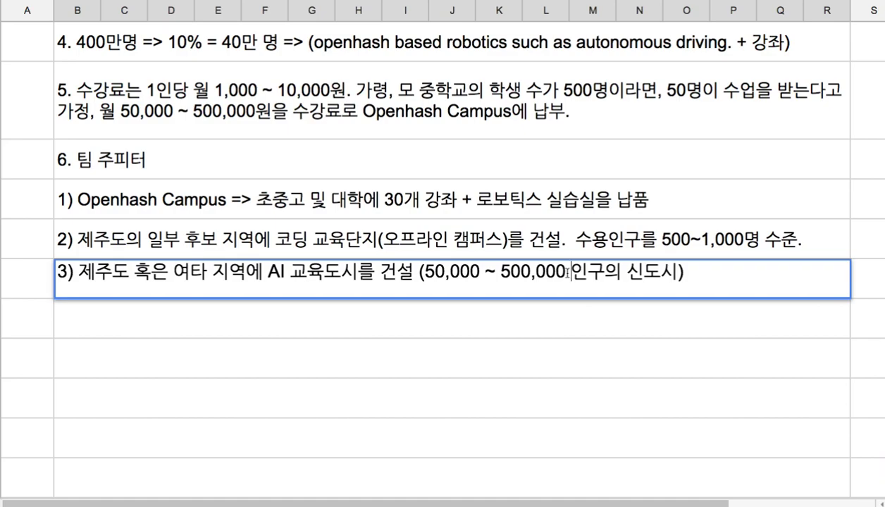
pyautogui.moveTo(627, 272); pyautogui.dragTo(668, 279)
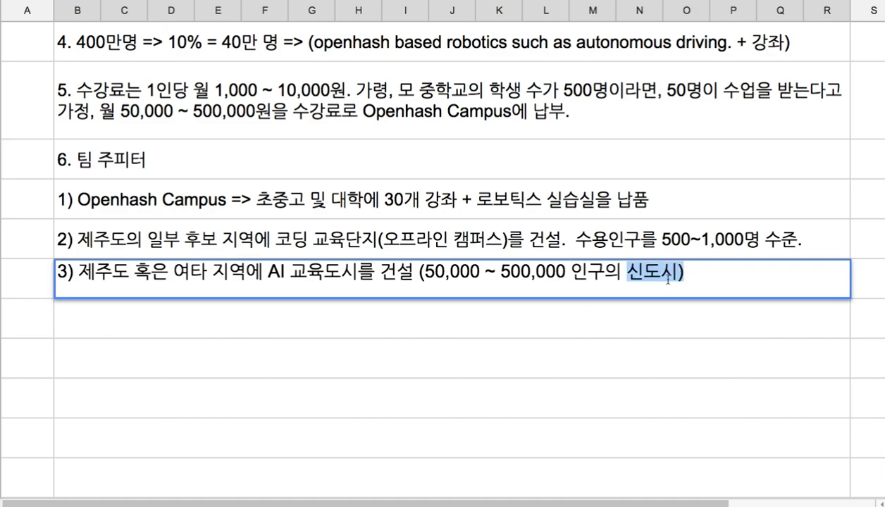
pyautogui.moveTo(265, 272); pyautogui.dragTo(355, 274)
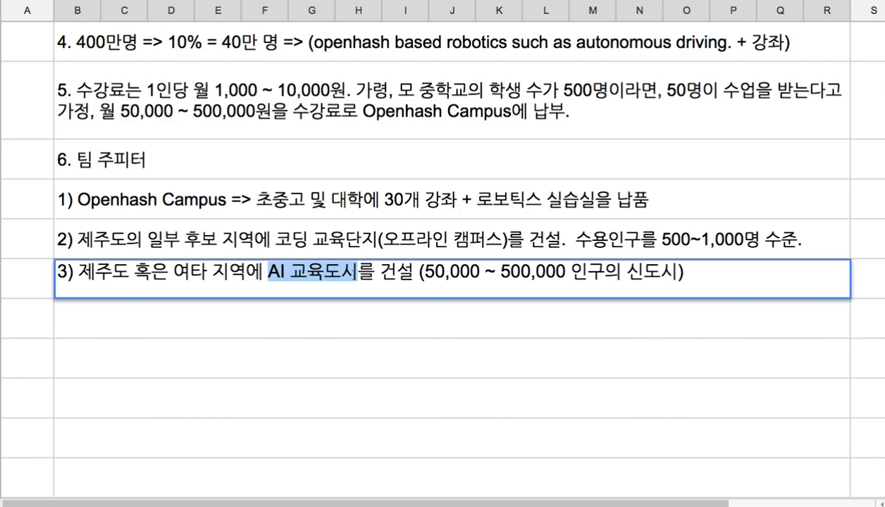
# Step: Enter "4)" in the row below line 3) and append "=> 완전 고용" to line 3)
pyautogui.click(316, 322)
pyautogui.write('4)')
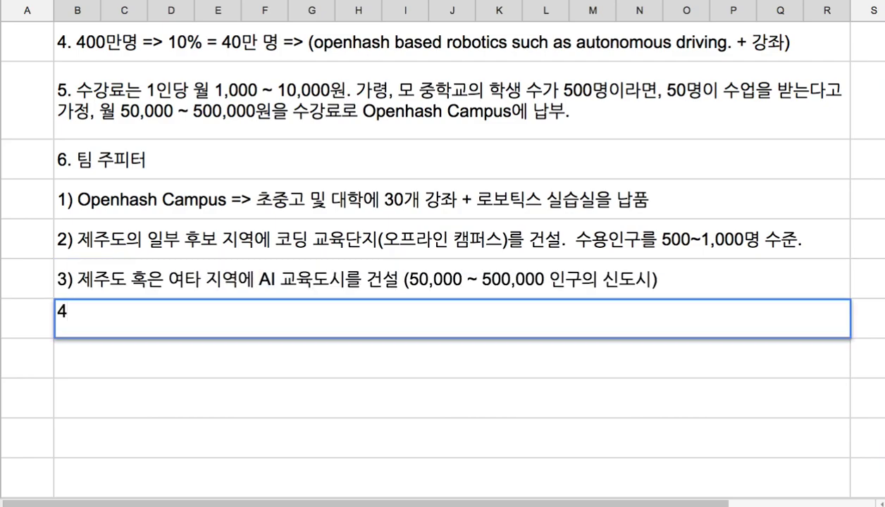
pyautogui.doubleClick(631, 277)
pyautogui.write('=> 완전 고요')
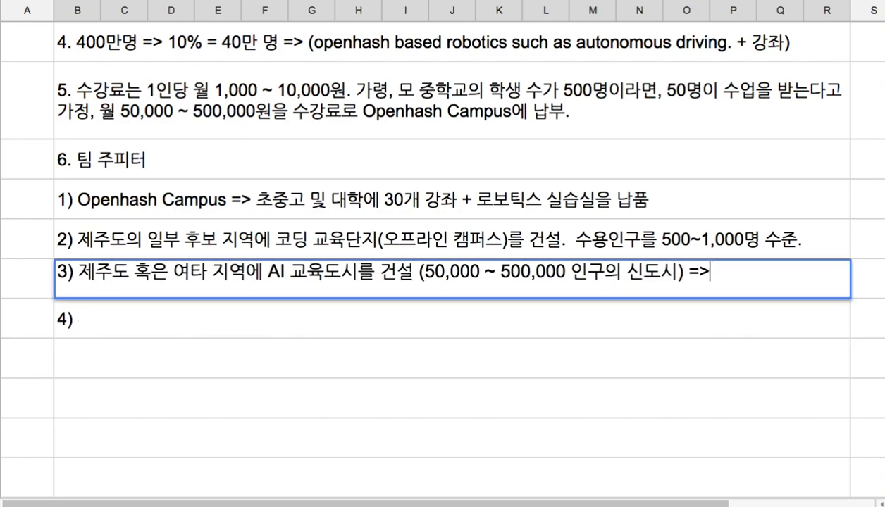
pyautogui.write('ㅇ')
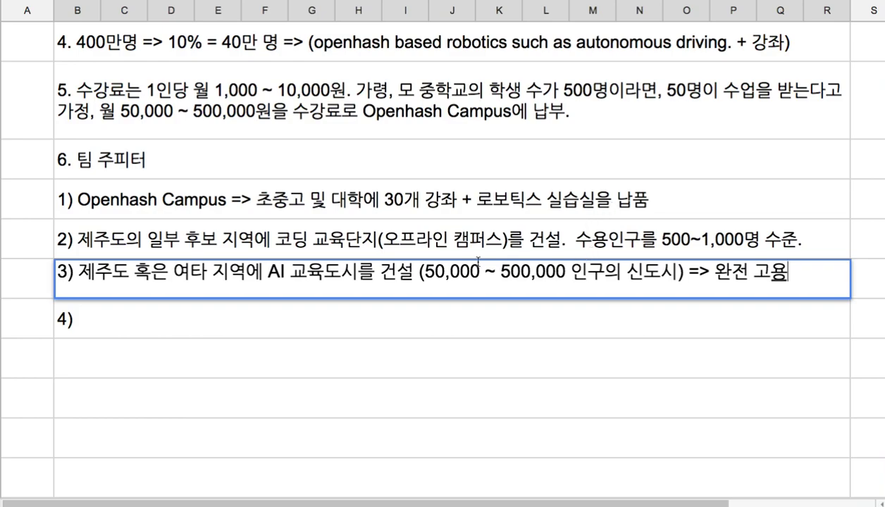
pyautogui.moveTo(269, 272); pyautogui.dragTo(358, 272)
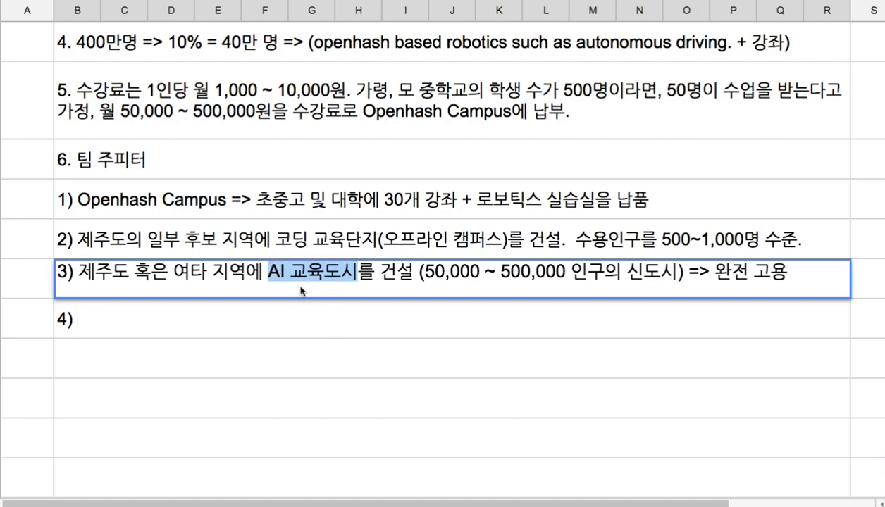
# Step: Complete the "4)" line with "남북한 10여곳에 표준도시"
pyautogui.click(310, 317)
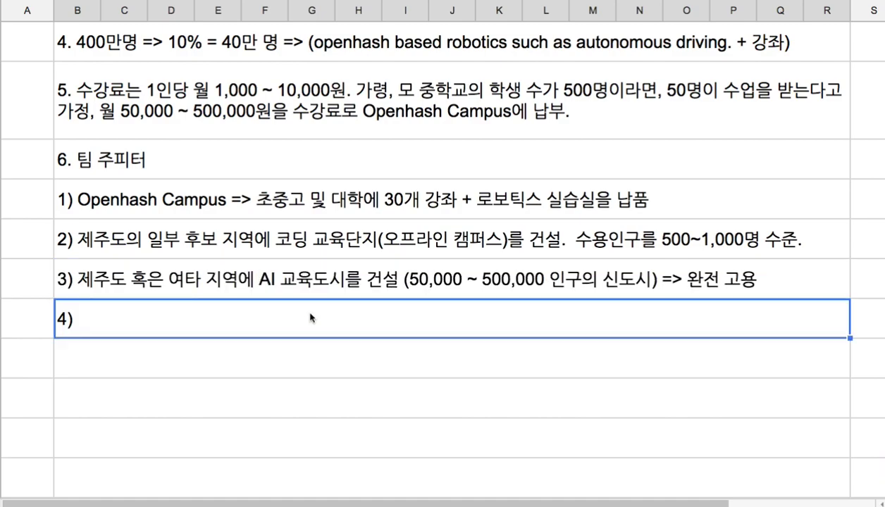
pyautogui.doubleClick(310, 318)
pyautogui.write('표')
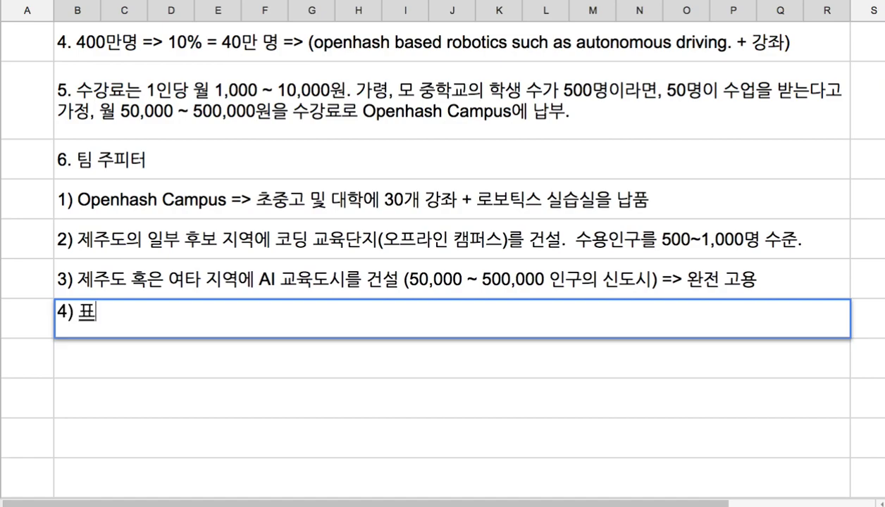
pyautogui.write('준도시')
pyautogui.press('Left')
pyautogui.press('Left')
pyautogui.press('Left')
pyautogui.write('남북한')
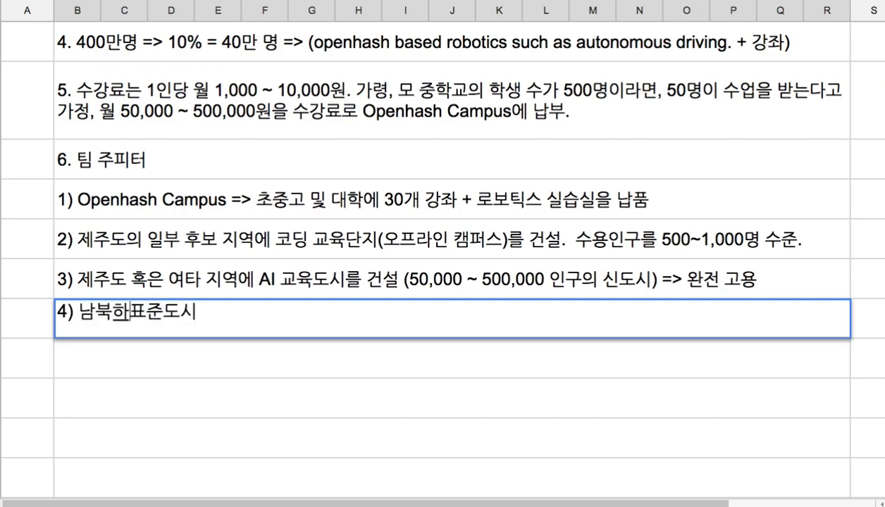
pyautogui.write('에')
pyautogui.press('BackSpace')
pyautogui.press('BackSpace')
pyautogui.write('10')
pyautogui.write('여곳에')
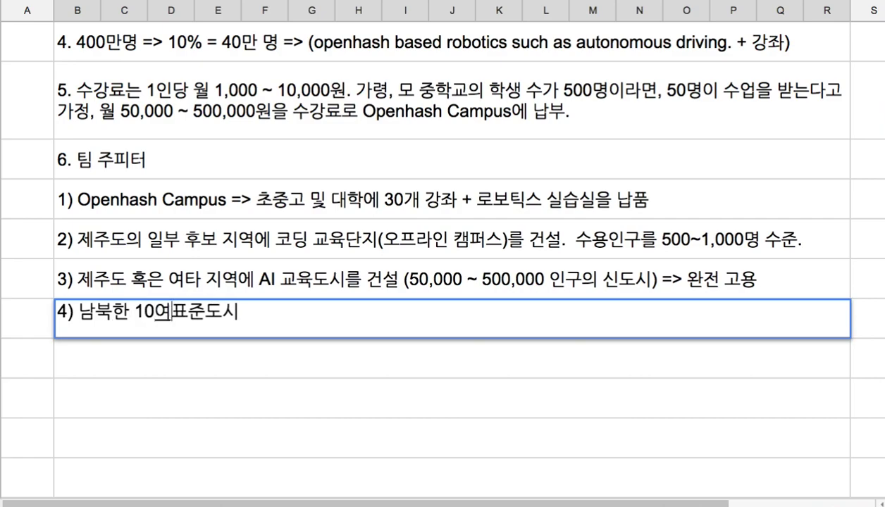
# Step: Append "를 건설하는 프로젝트를 지향" after "표준도시" in line 4)
pyautogui.press('Right')
pyautogui.press('Right')
pyautogui.press('Right')
pyautogui.press('Right')
pyautogui.write('를 건설하느')
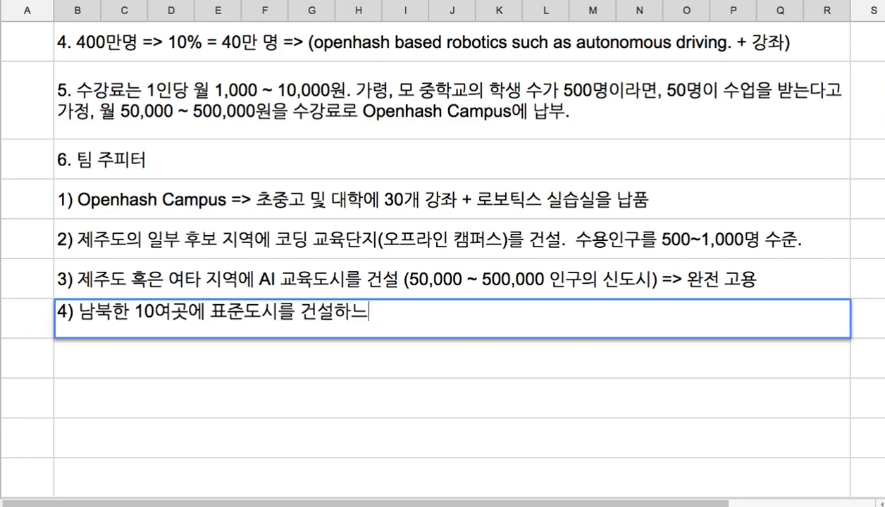
pyautogui.write('ㄴ 프')
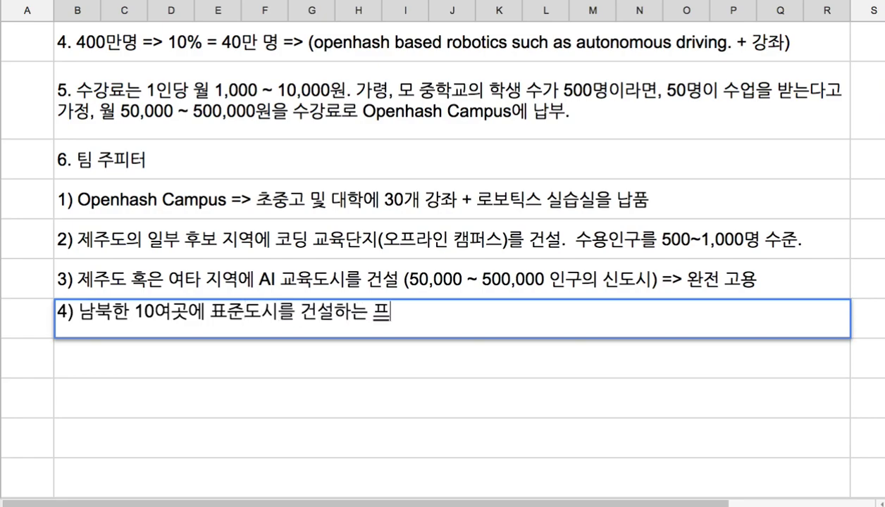
pyautogui.write('로젝트를 지향')
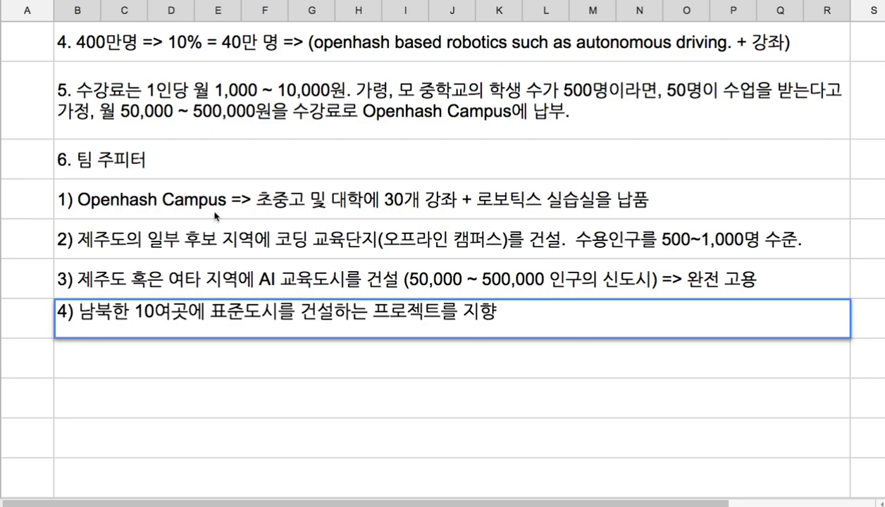
pyautogui.moveTo(213, 214); pyautogui.dragTo(292, 238)
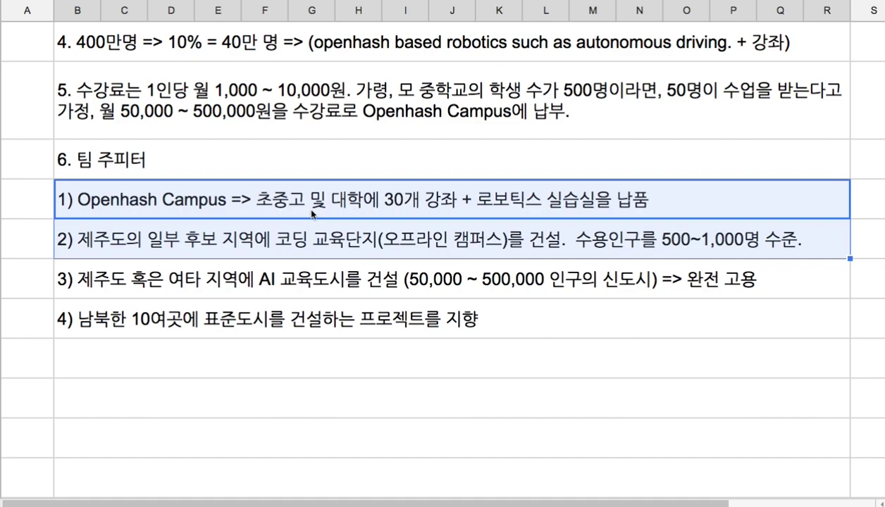
pyautogui.click(329, 283)
pyautogui.click(354, 322)
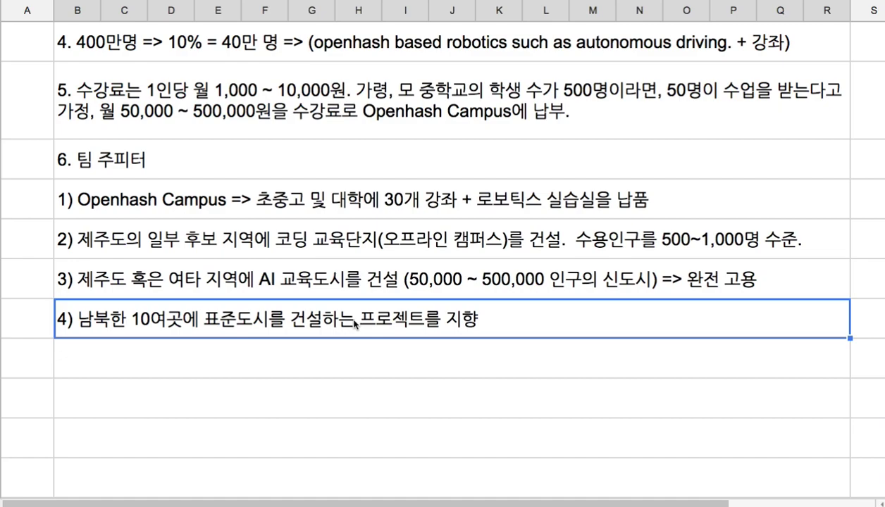
pyautogui.click(331, 276)
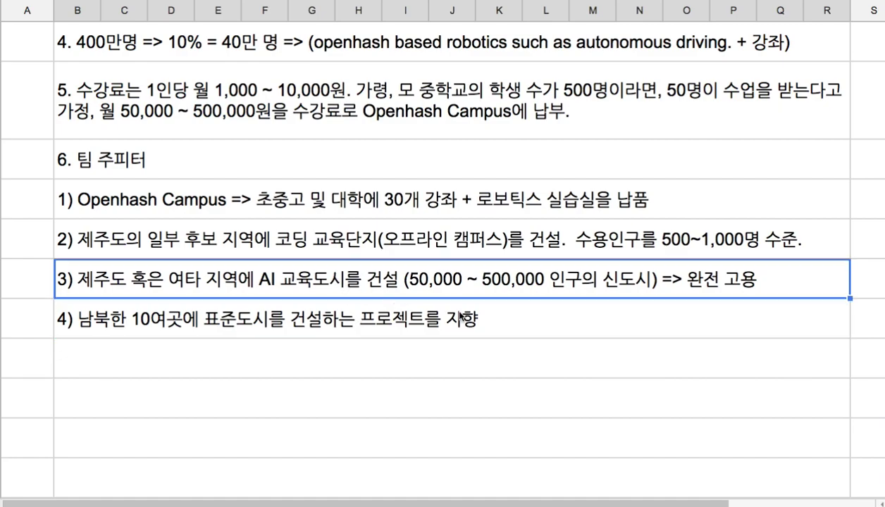
# Step: Append ": 완전 고용 + 완전 자동화 + 범죄율 0% 근접" after "지향" in line 4)
pyautogui.doubleClick(486, 319)
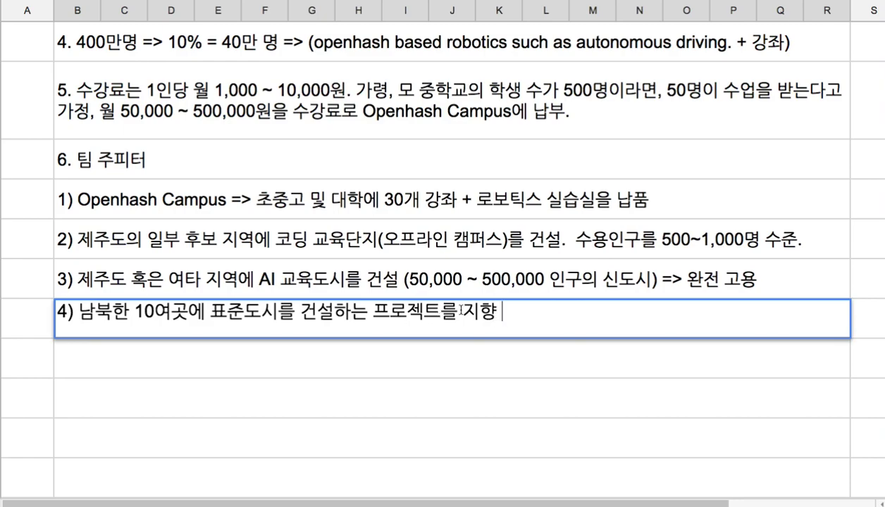
pyautogui.write(':')
pyautogui.write('완전 고용')
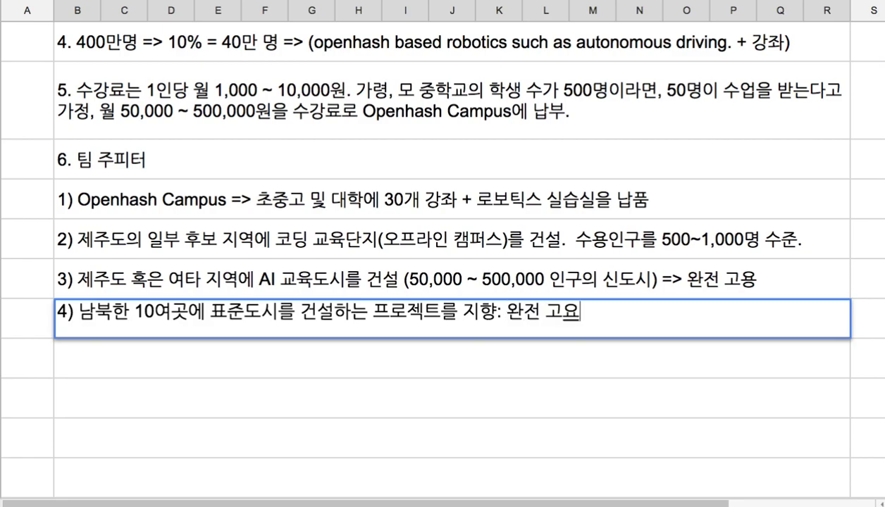
pyautogui.write(' + 완')
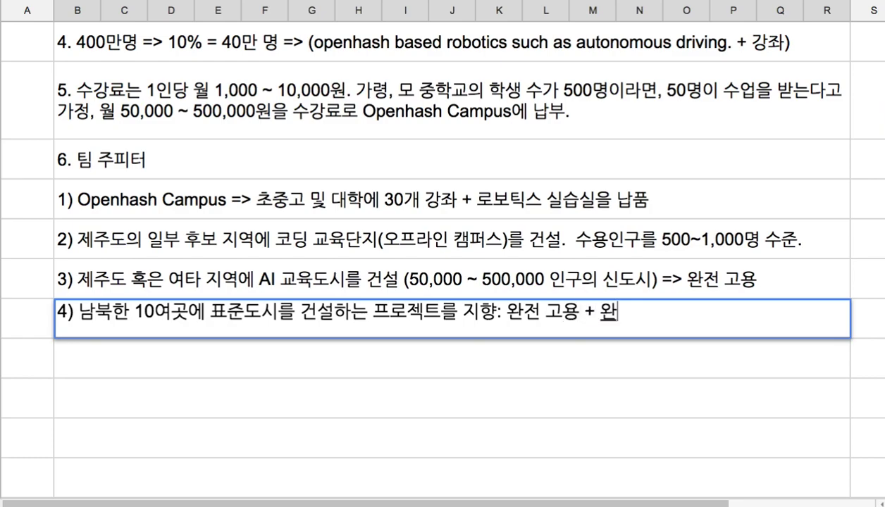
pyautogui.write('전 ㅈㅏ동화 ')
pyautogui.write('+')
pyautogui.write(' 범')
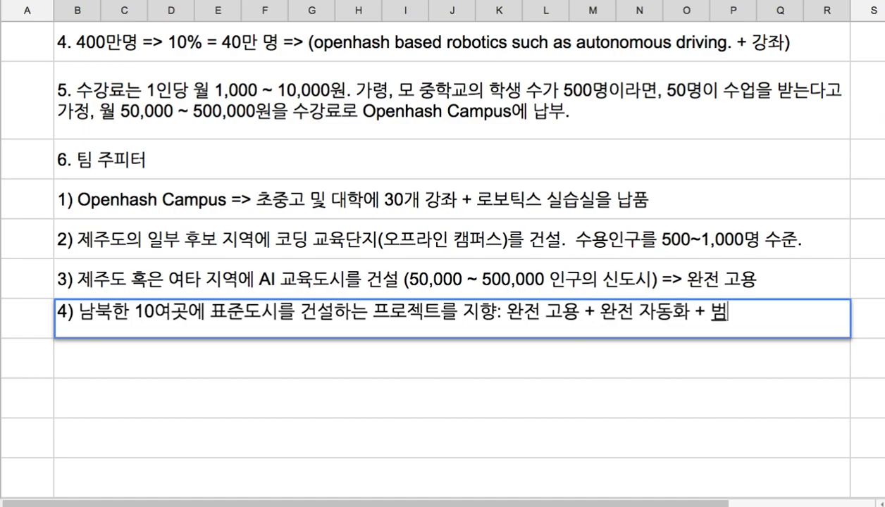
pyautogui.write('죄율 0% 근접 ')
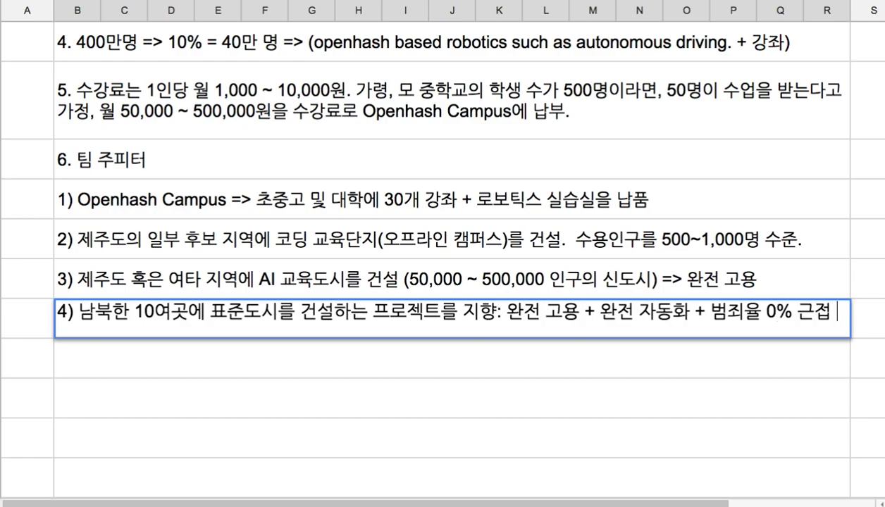
# Step: Extend line 4) with "+ GDP 100,000달러...." after "근접"
pyautogui.write('+ ')
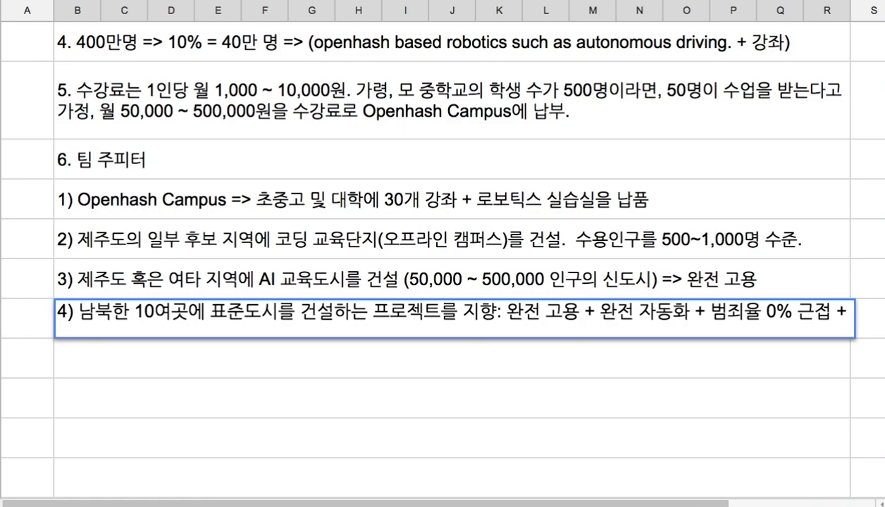
pyautogui.write('GDP 10aks')
pyautogui.press('BackSpace')
pyautogui.press('BackSpace')
pyautogui.press('BackSpace')
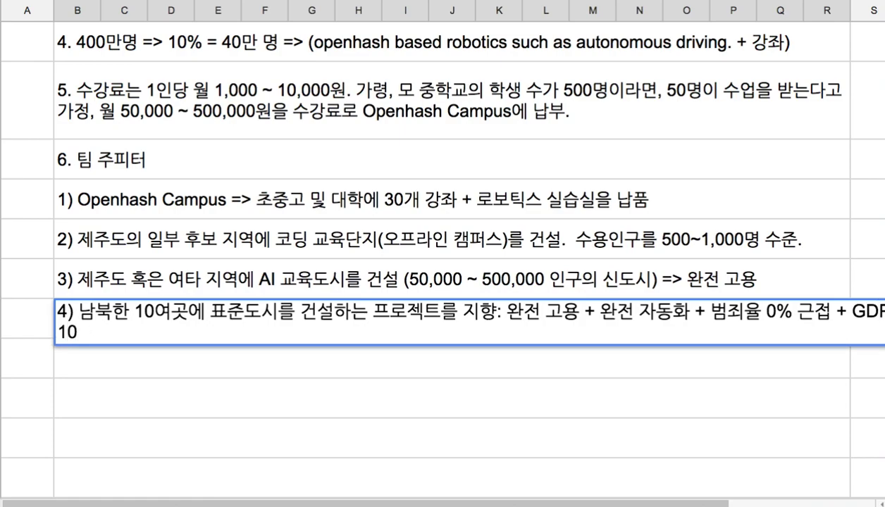
pyautogui.write('0,000ㅇ')
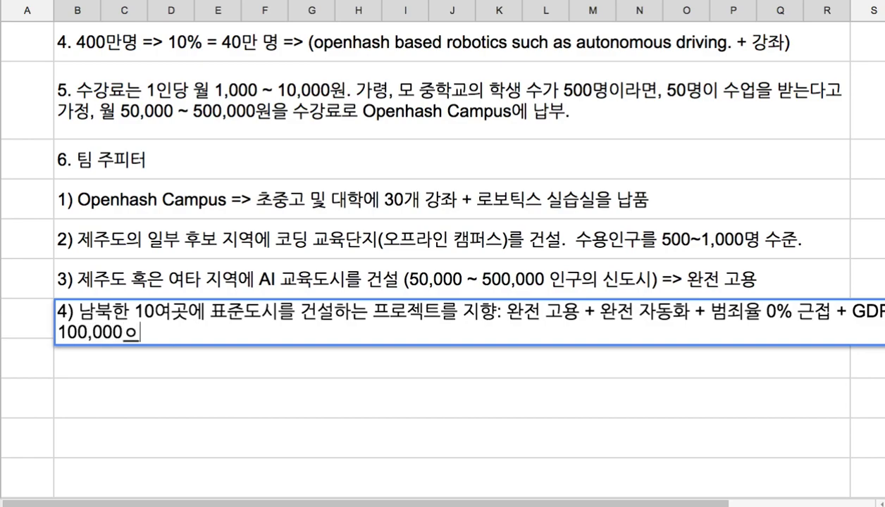
pyautogui.press('BackSpace')
pyautogui.write('달러....')
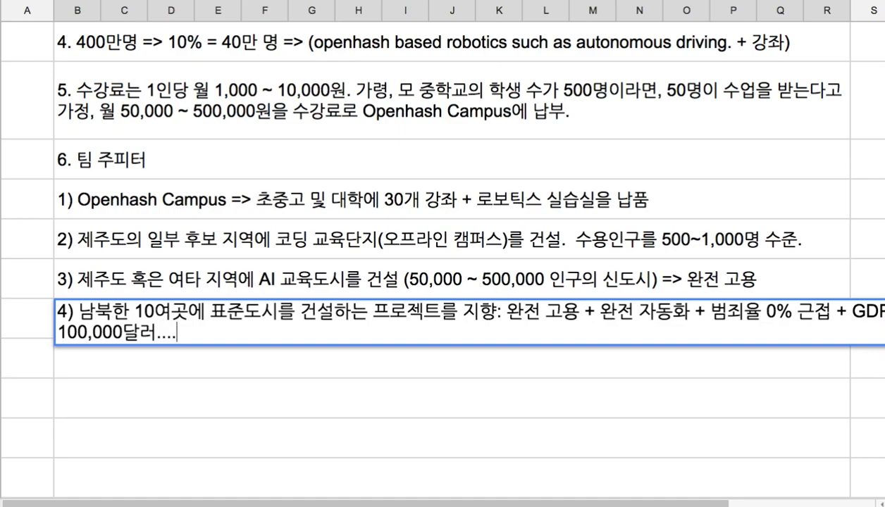
# Step: Increase the row height of line 4) to fit two lines of text and finish editing the line
pyautogui.keyDown('shift'); pyautogui.click(505, 312); pyautogui.keyUp('shift')
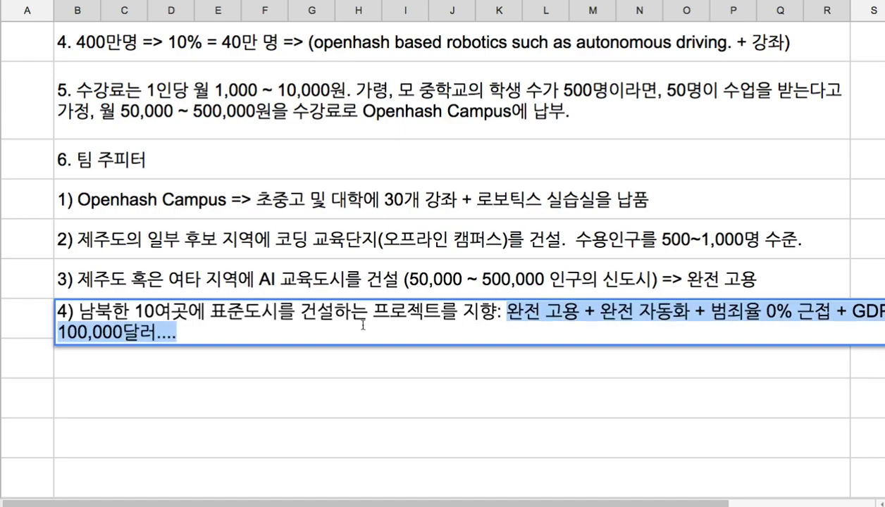
pyautogui.moveTo(210, 312); pyautogui.dragTo(276, 313)
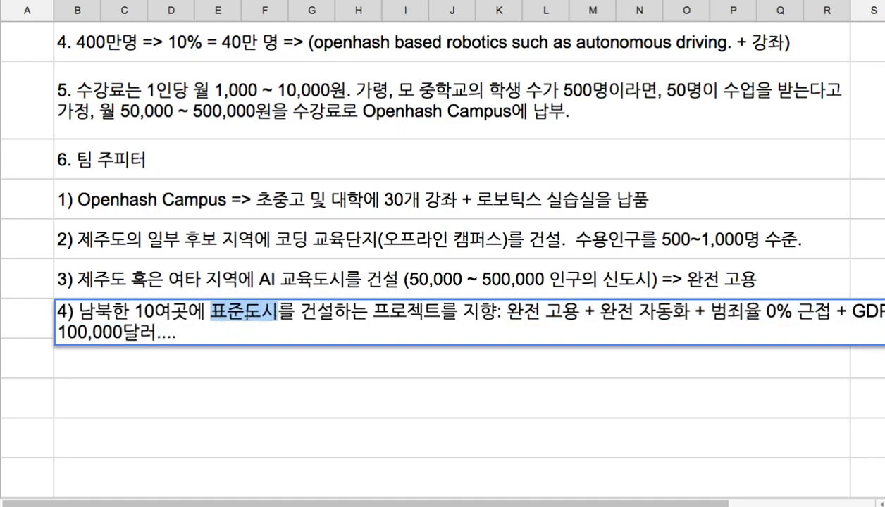
pyautogui.moveTo(2, 345); pyautogui.dragTo(1, 361)
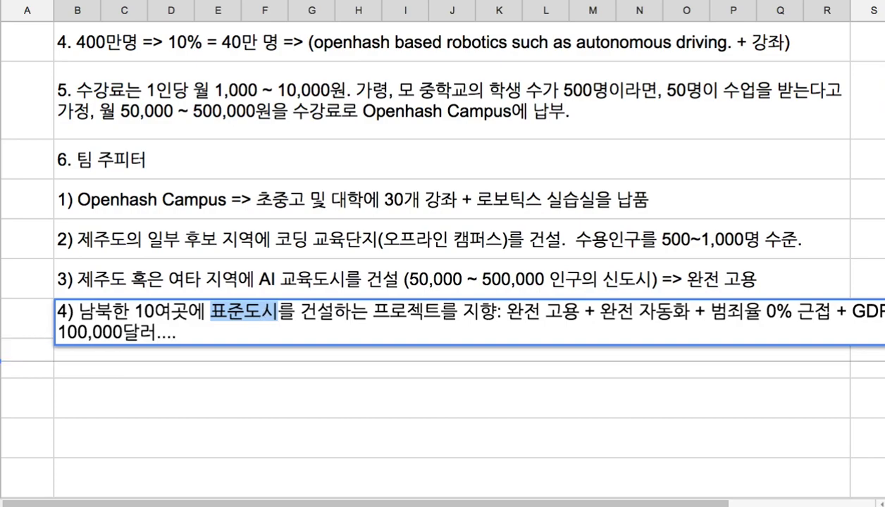
pyautogui.click(169, 380)
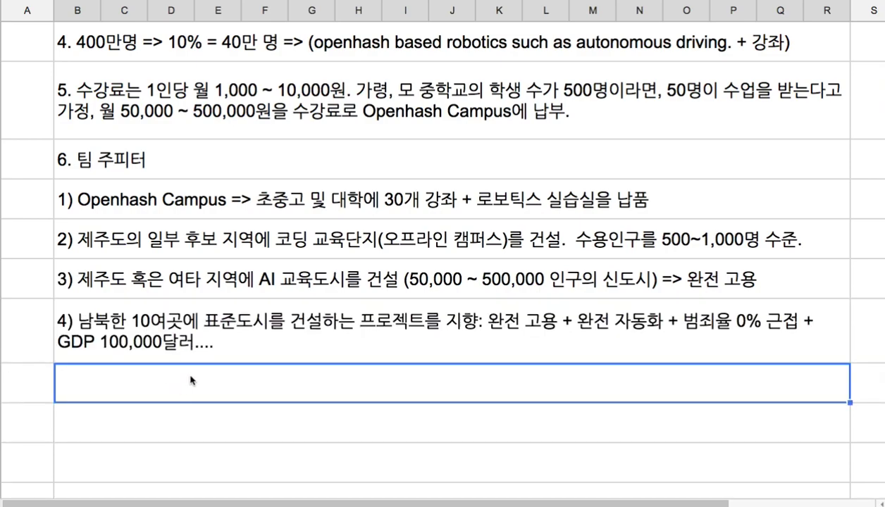
# Step: Append "OASIS(Openhash, AI, Spaceweb, Innovation and SFP)" to the end of line 4)
pyautogui.doubleClick(262, 356)
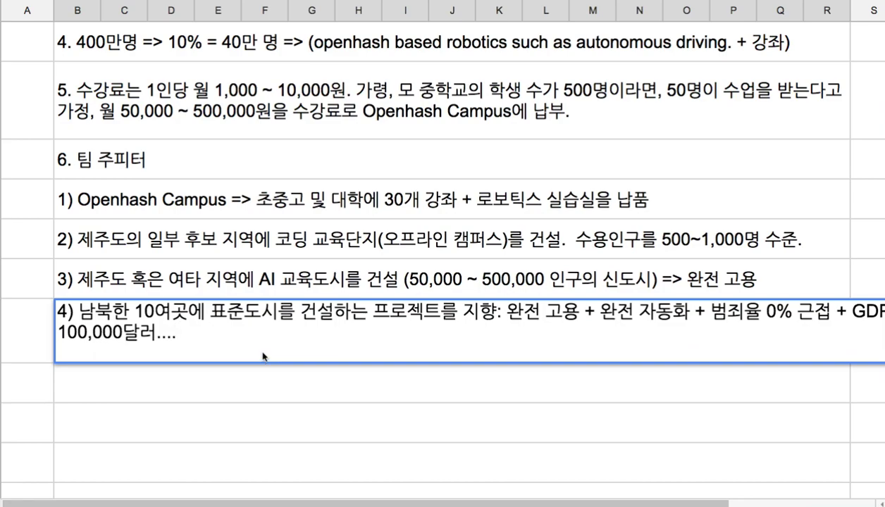
pyautogui.write('OASIS(O')
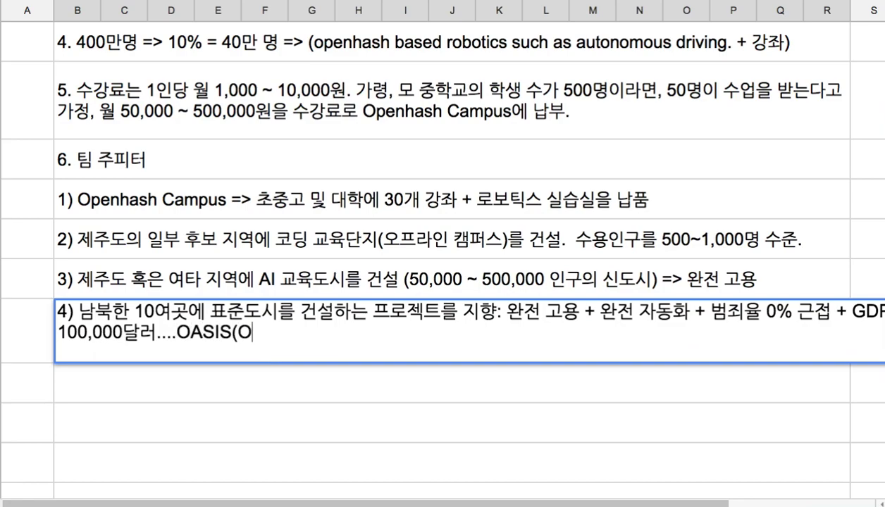
pyautogui.write('penhash, A')
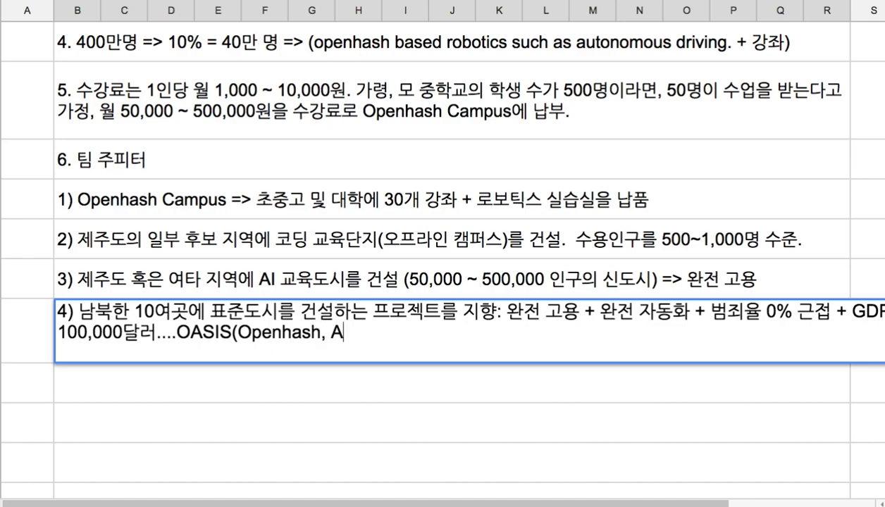
pyautogui.write('I, Spaceweb, Innovation and SFP)')
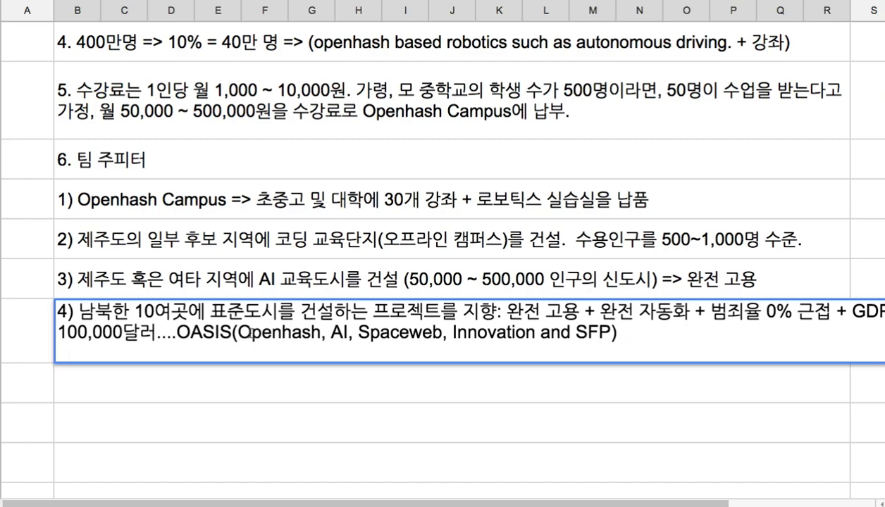
pyautogui.keyDown('shift'); pyautogui.click(238, 331); pyautogui.keyUp('shift')
pyautogui.moveTo(505, 310); pyautogui.dragTo(347, 331)
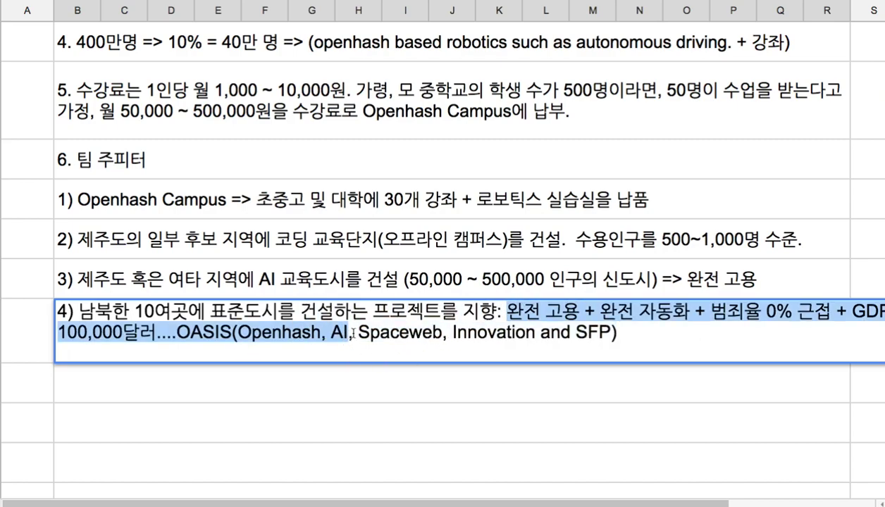
pyautogui.click(501, 311)
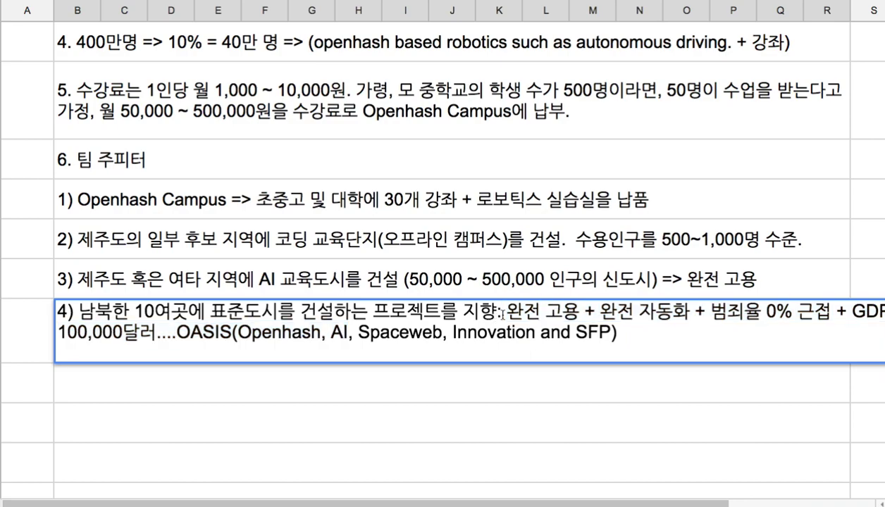
pyautogui.click(147, 382)
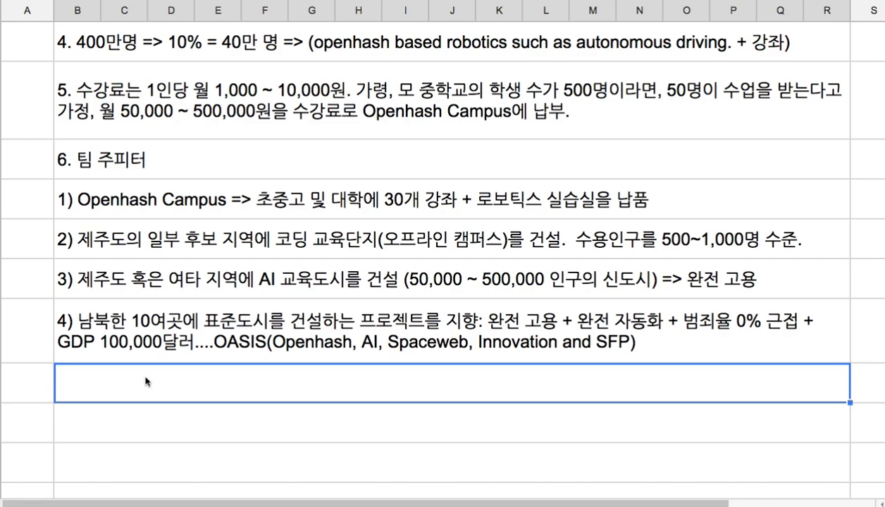
# Step: Insert "인구 50만 전후의" before "표준도시" in line 4)
pyautogui.doubleClick(140, 329)
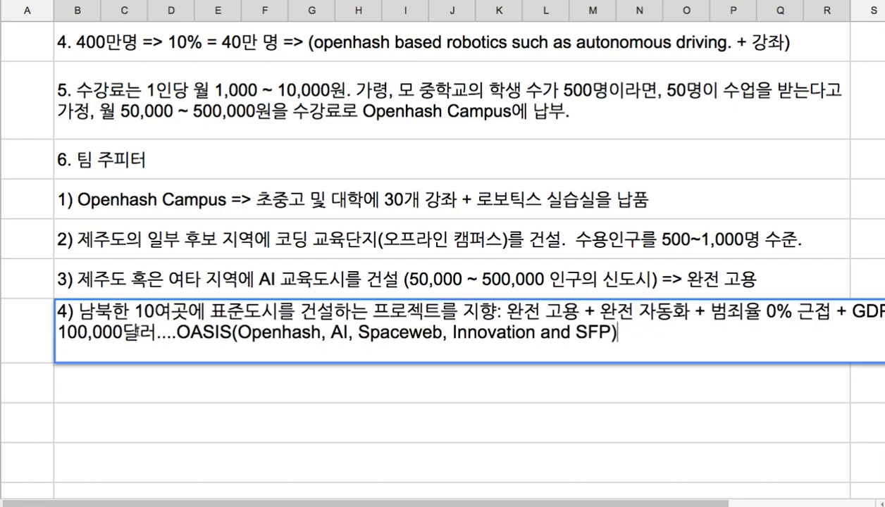
pyautogui.moveTo(79, 310); pyautogui.dragTo(275, 309)
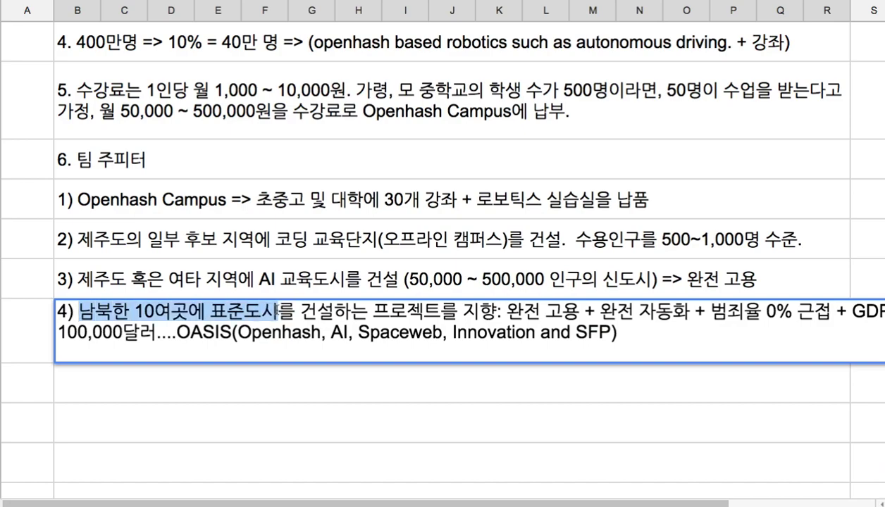
pyautogui.click(275, 309)
pyautogui.click(212, 310)
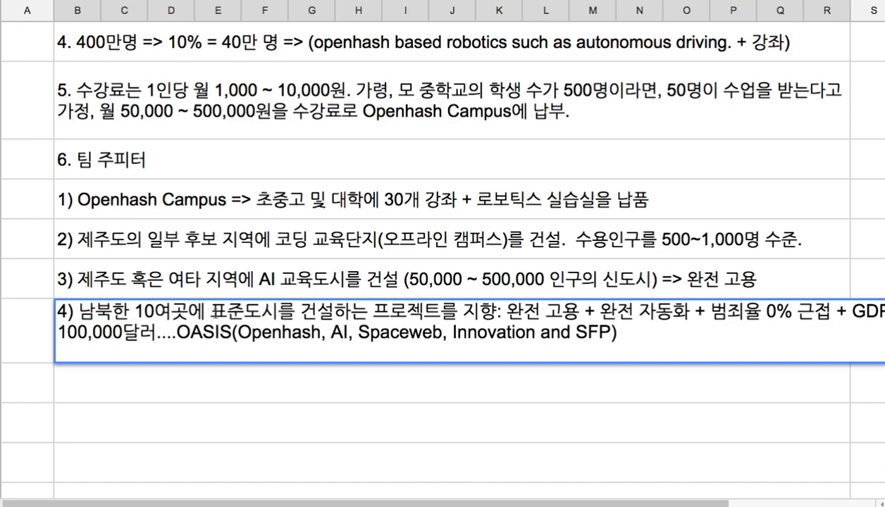
pyautogui.write('dlsr')
pyautogui.press('BackSpace')
pyautogui.press('BackSpace')
pyautogui.press('BackSpace')
pyautogui.press('BackSpace')
pyautogui.write('이ㄴ구 50만 전')
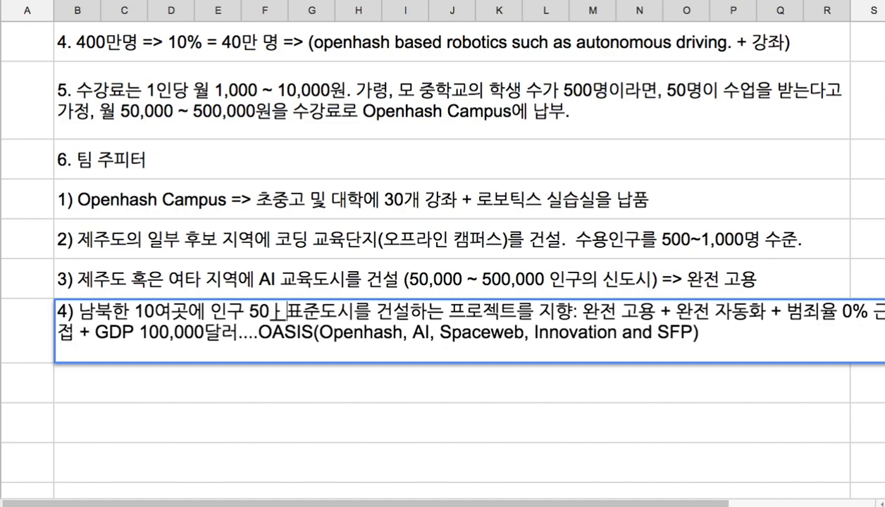
pyautogui.write('후의')
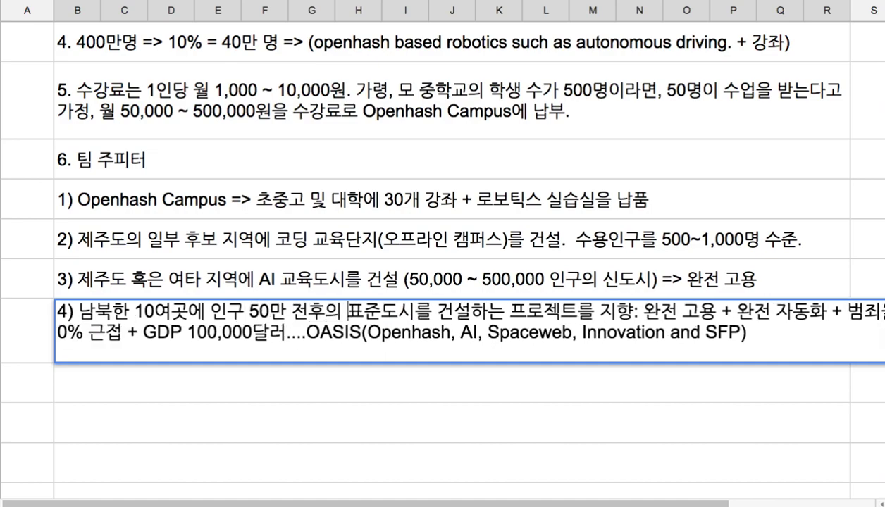
# Step: Enter "5) 글로벌 표준도시 네트워크" in the row below line 4)
pyautogui.click(231, 385)
pyautogui.write('5) ')
pyautogui.write('글로벌 표준ㄷ')
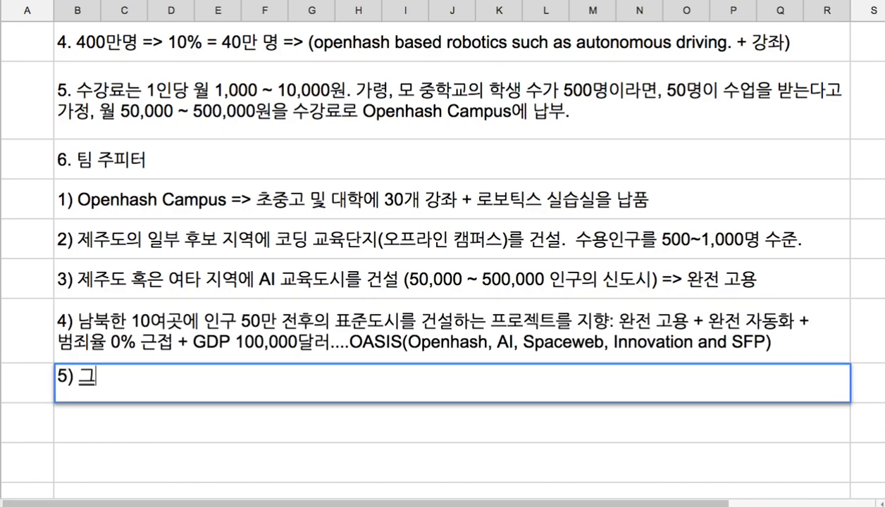
pyautogui.write('도시 네트워크 ')
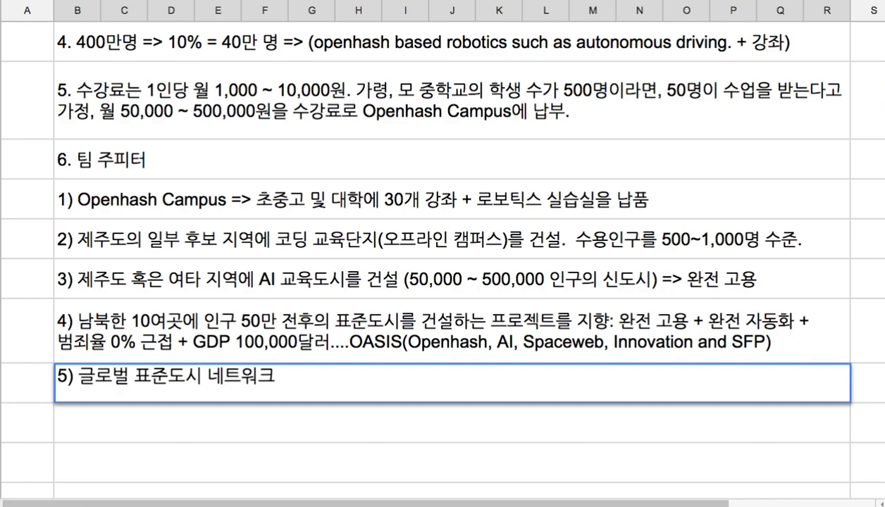
# Step: Complete line 5) with "=> 전세계 인구 50만 전후의 표준도시를 1,000 ~ 10,000개 건설"
pyautogui.write('=> 전셈')
pyautogui.write('계 ')
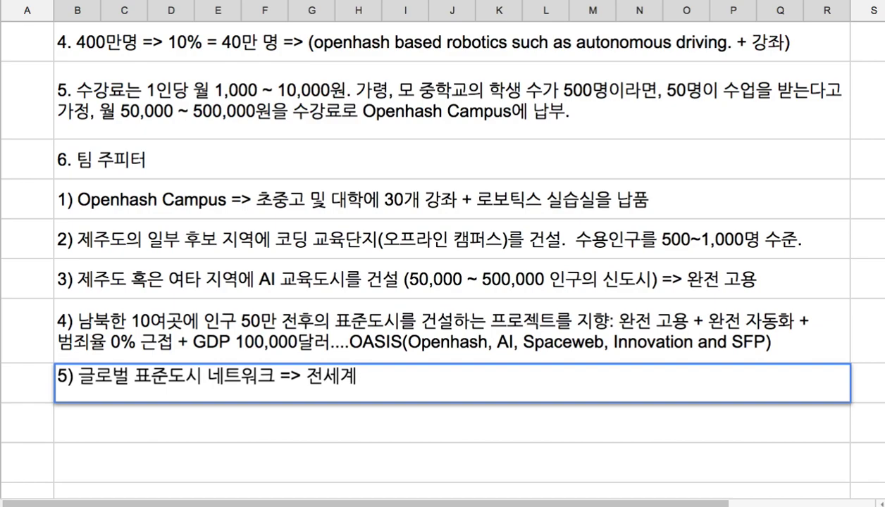
pyautogui.write('인구 50만 ㅈ전후의 표준도시를 ')
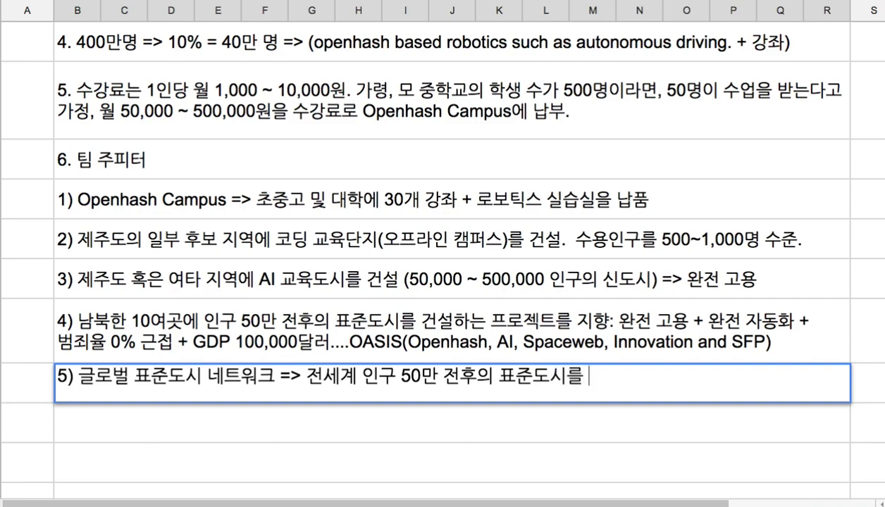
pyautogui.write('1,000 ~ ')
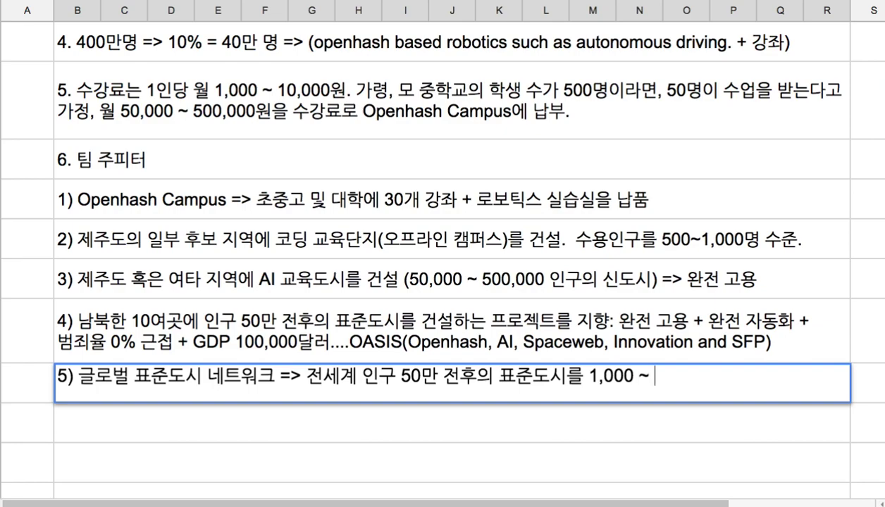
pyautogui.write('10,00')
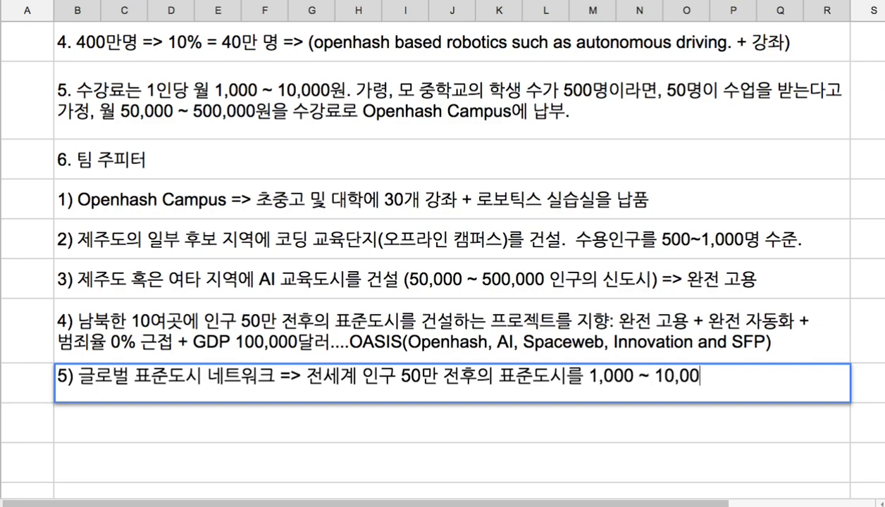
pyautogui.write('0개 건설')
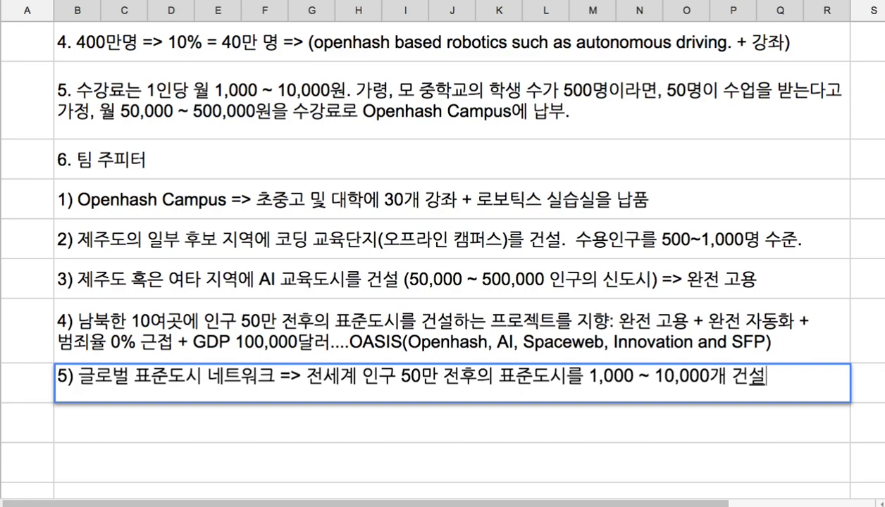
pyautogui.press('Return')
pyautogui.click(238, 388)
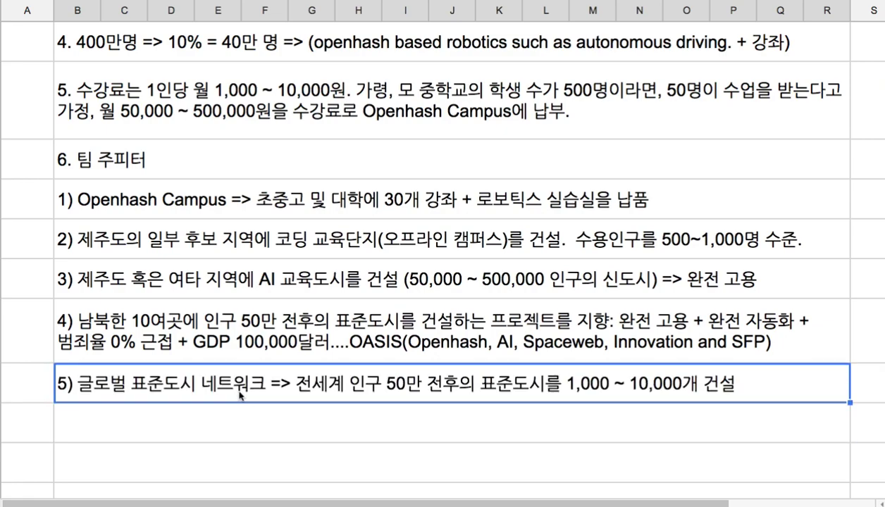
pyautogui.click(172, 172)
pyautogui.moveTo(195, 212); pyautogui.dragTo(219, 379)
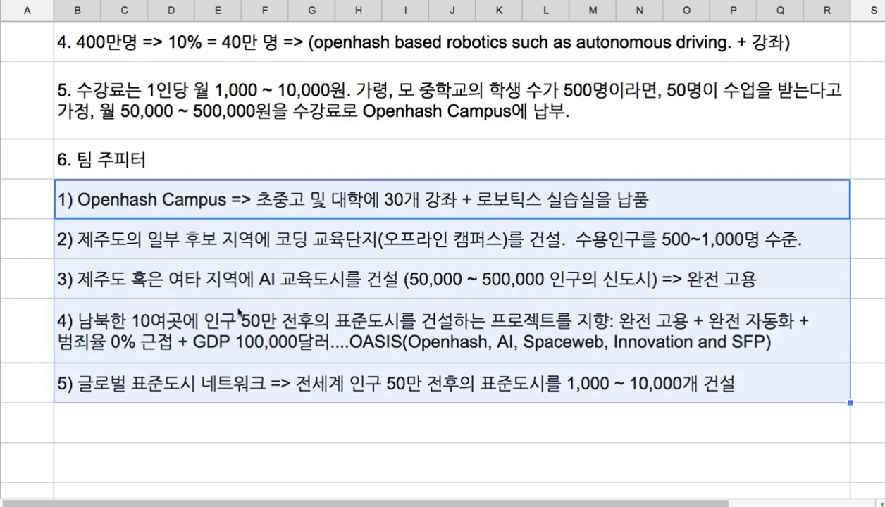
pyautogui.click(221, 216)
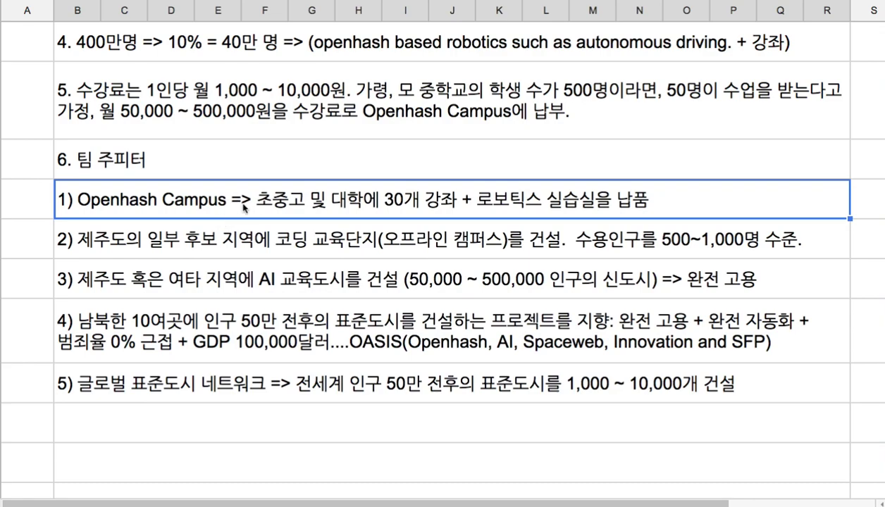
# Step: Review lines 1) and 2) under team Jupiter, highlighting the robotics lab delivery and the offline coding campus wording
pyautogui.doubleClick(486, 203)
pyautogui.moveTo(491, 199); pyautogui.dragTo(654, 198)
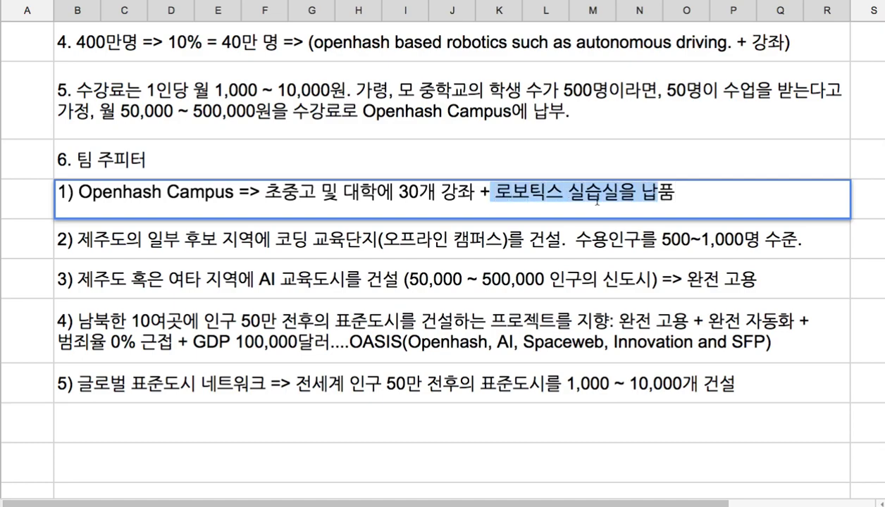
pyautogui.click(384, 241)
pyautogui.doubleClick(368, 243)
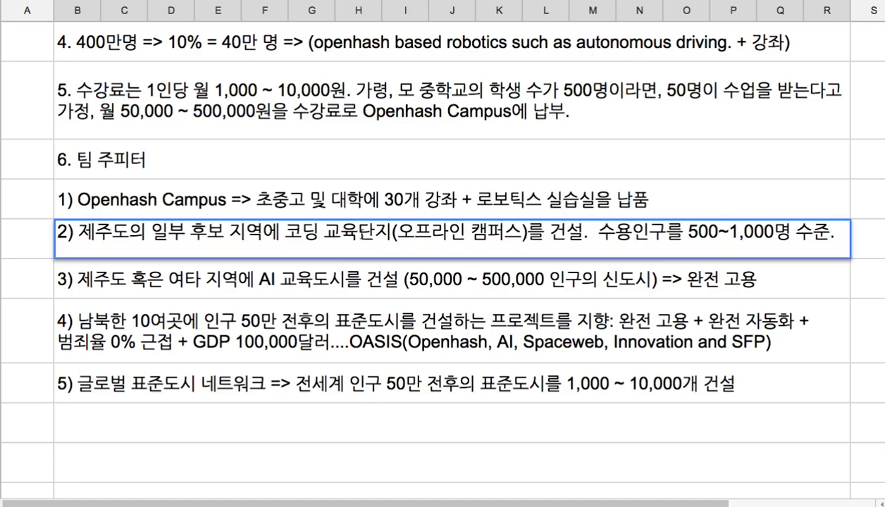
pyautogui.moveTo(279, 232); pyautogui.dragTo(527, 232)
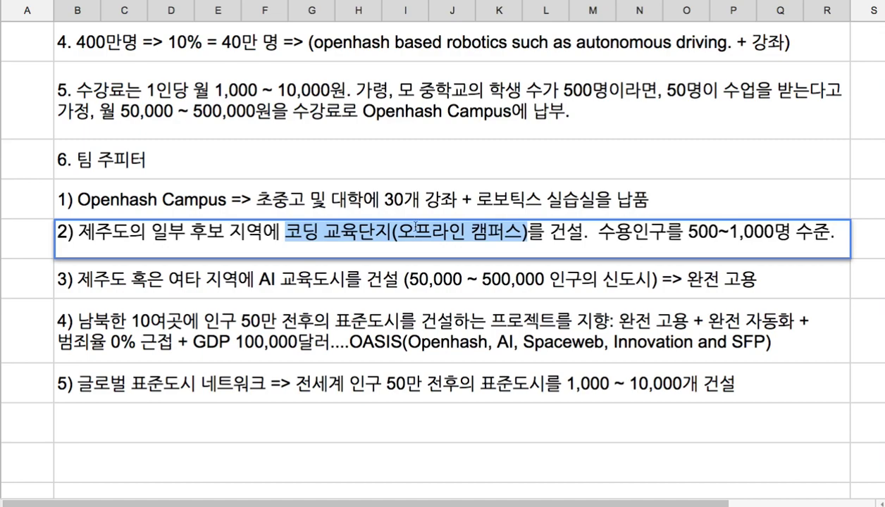
pyautogui.click(485, 233)
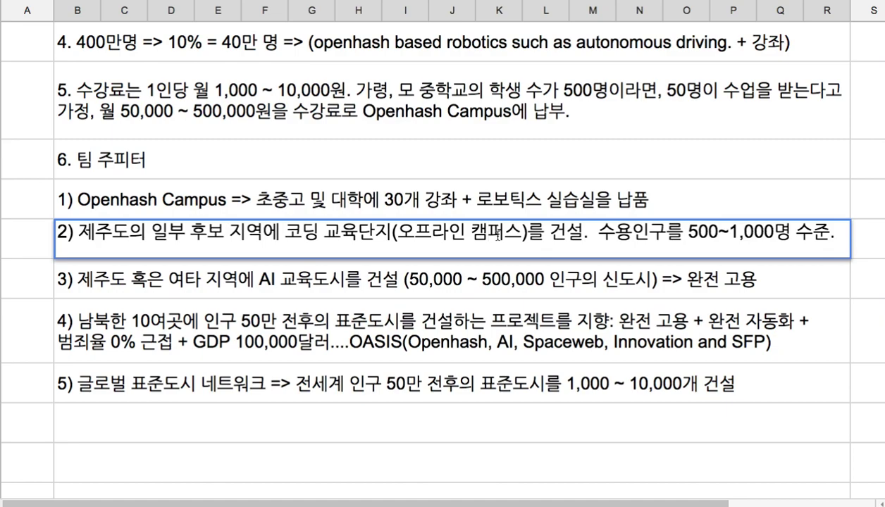
pyautogui.moveTo(486, 199); pyautogui.dragTo(485, 240)
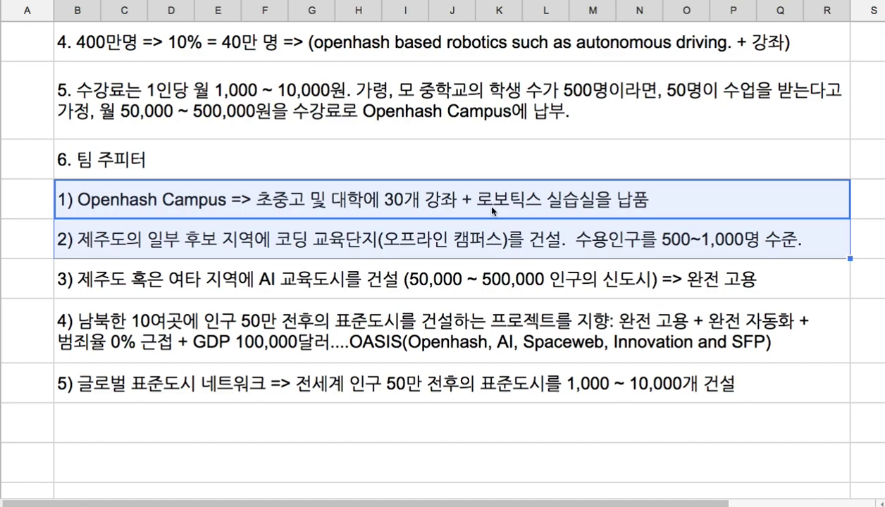
# Step: Review lines 3) to 5) on the AI education city, the standard cities and the global standard-city network
pyautogui.click(486, 280)
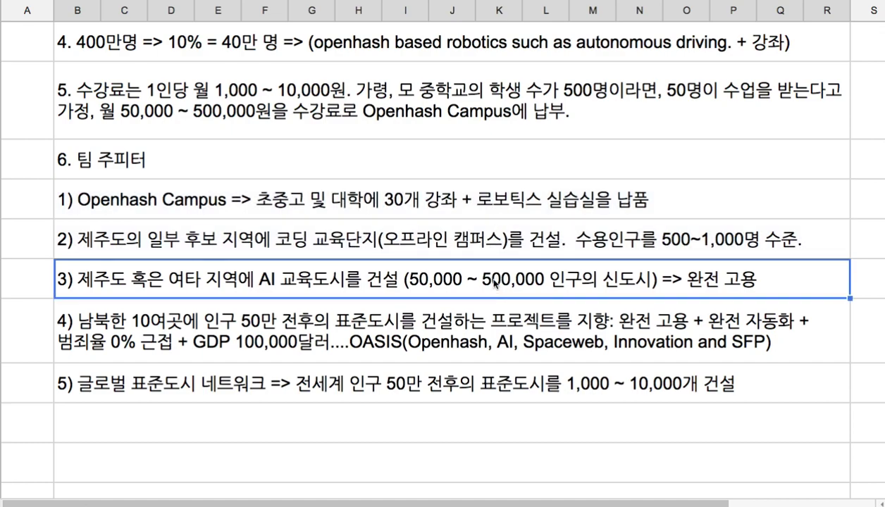
pyautogui.click(471, 313)
pyautogui.click(471, 386)
pyautogui.moveTo(468, 281); pyautogui.dragTo(484, 377)
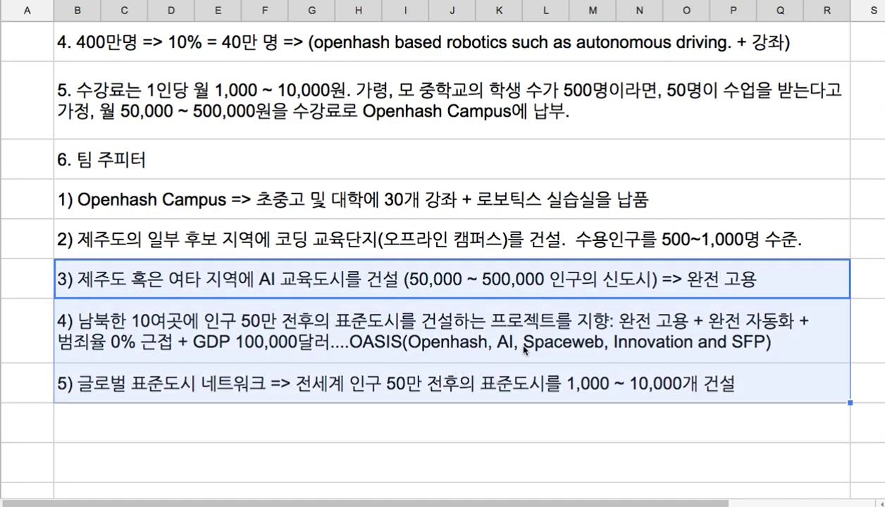
pyautogui.click(503, 288)
pyautogui.click(501, 323)
pyautogui.click(532, 385)
# Step: Go over the "6. 팀 주피터" heading and its first two lines, and return to the report's title row
pyautogui.click(301, 176)
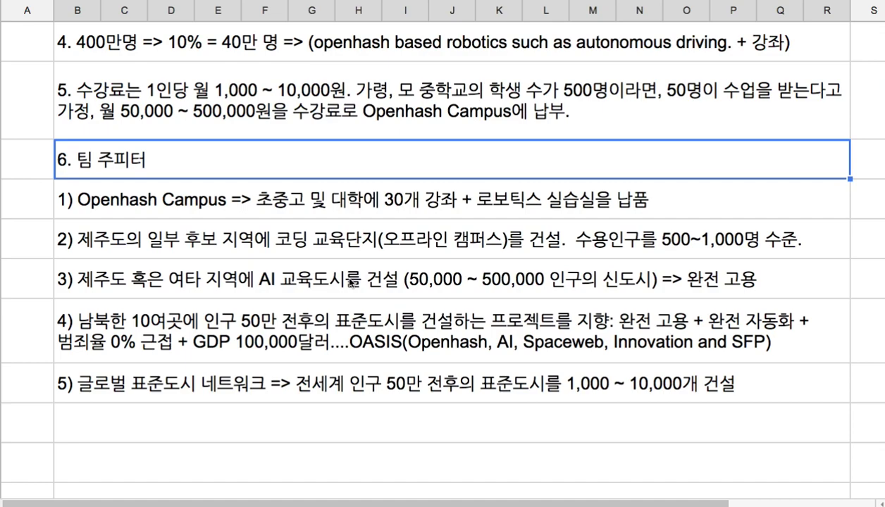
pyautogui.doubleClick(359, 171)
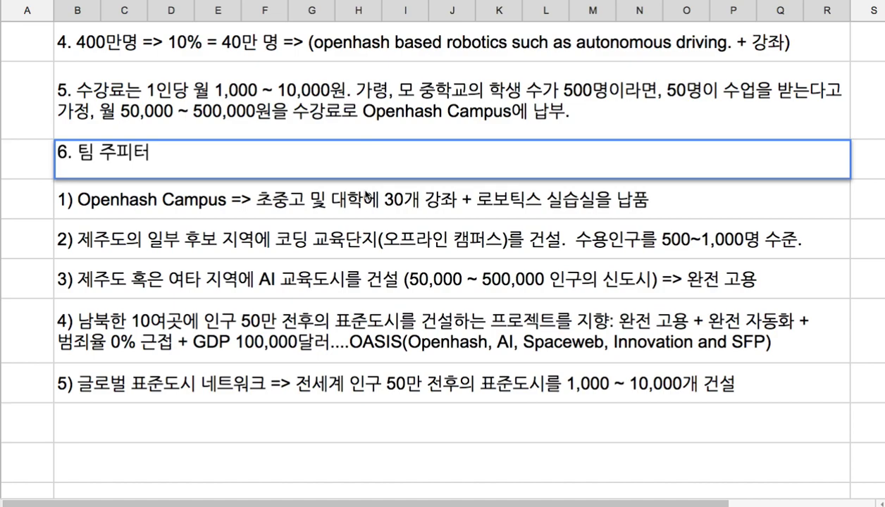
pyautogui.click(372, 200)
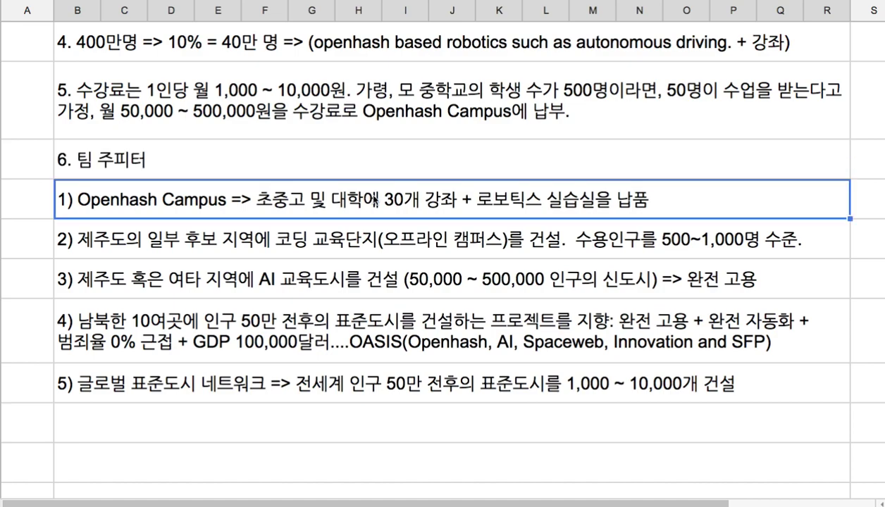
pyautogui.moveTo(322, 216); pyautogui.dragTo(325, 239)
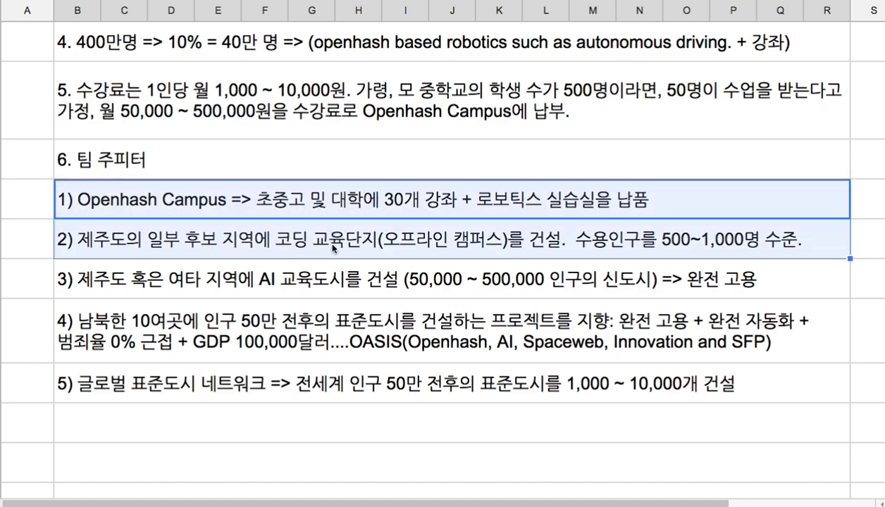
pyautogui.scroll(2, 333, 243)
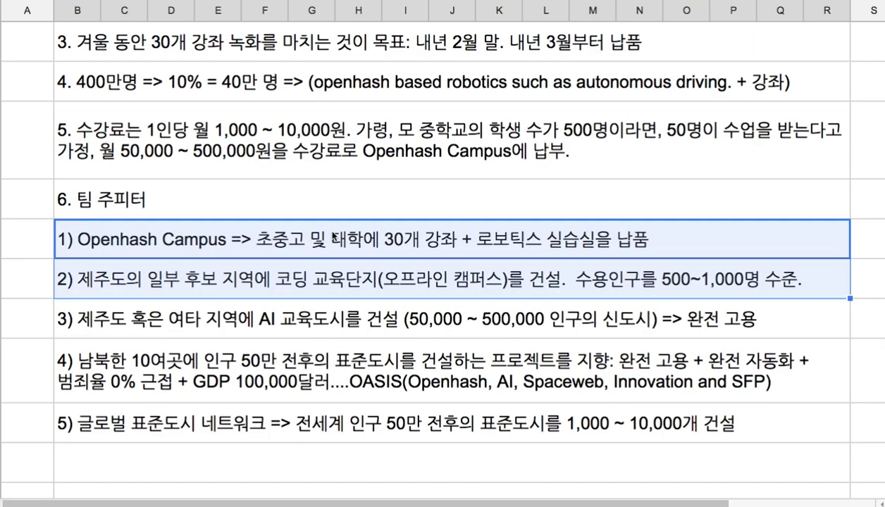
pyautogui.scroll(5, 333, 235)
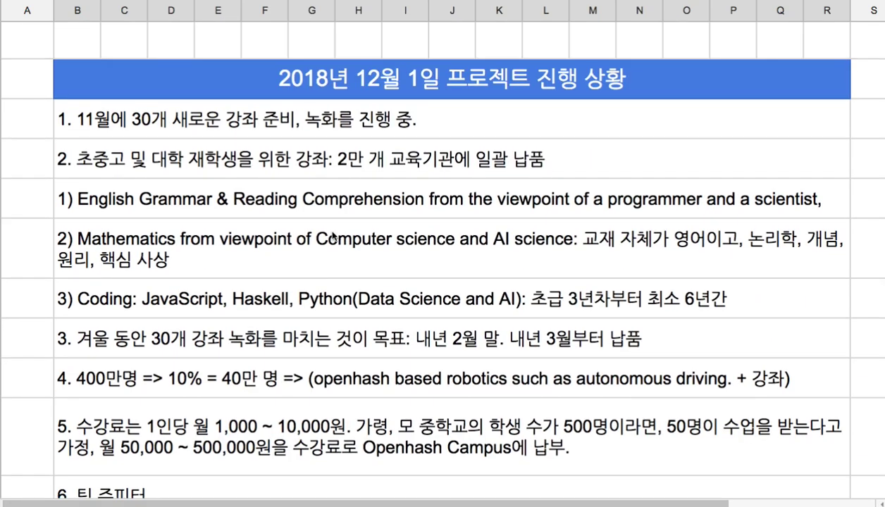
pyautogui.click(366, 88)
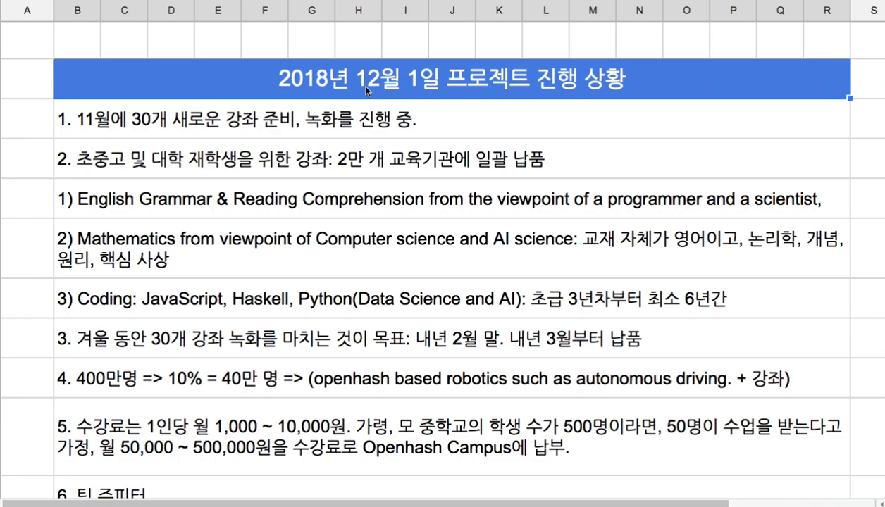